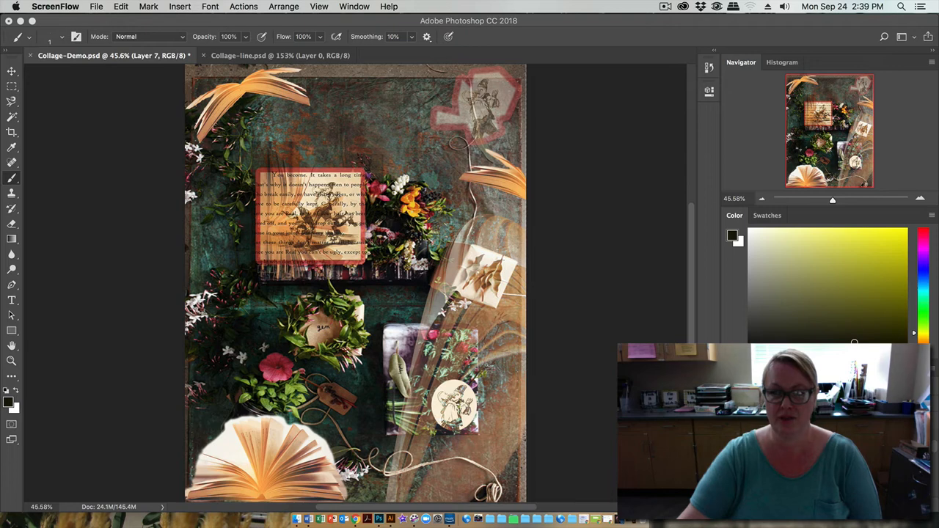
Step: Shorten the Color panel and undock the Layers panel, placing it just beside the collage image
{"action": "left_click_drag", "start_coordinate": [756, 342], "coordinate": [749, 221]}
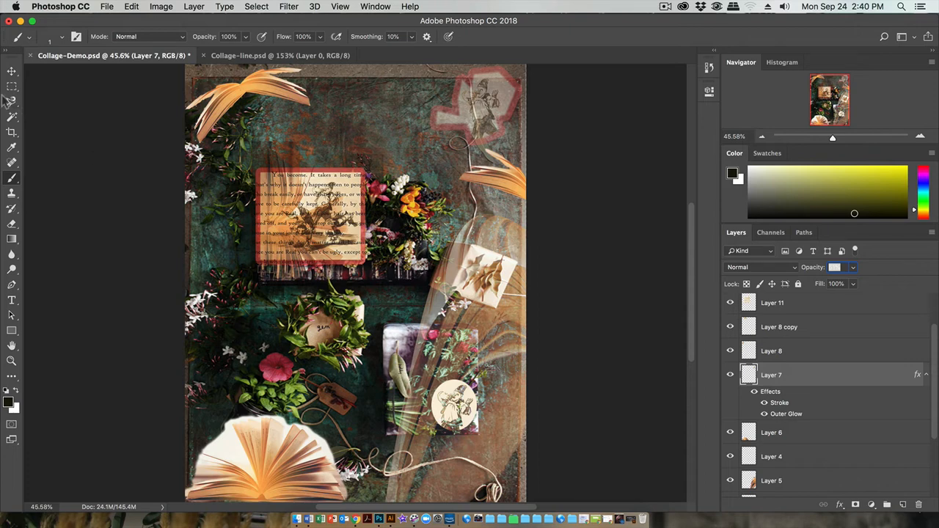
{"action": "left_click", "coordinate": [12, 71]}
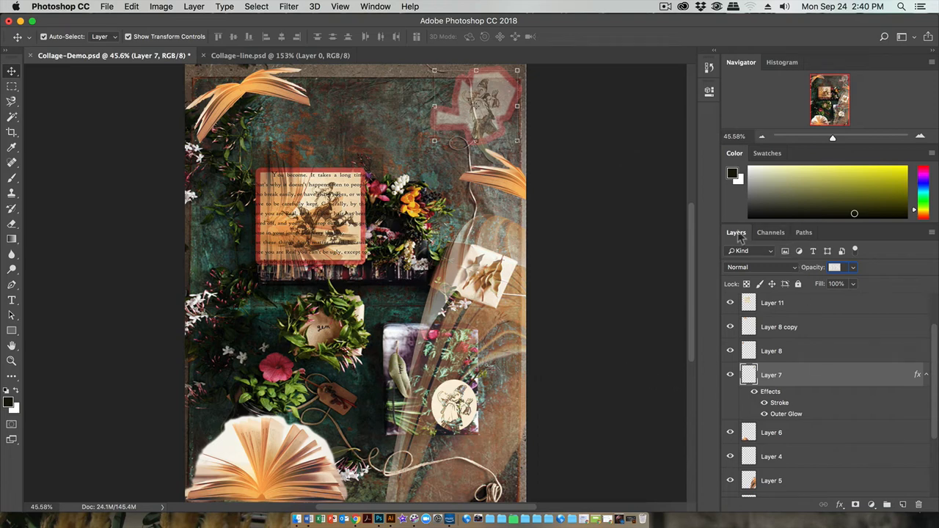
{"action": "left_click_drag", "start_coordinate": [737, 233], "coordinate": [523, 116]}
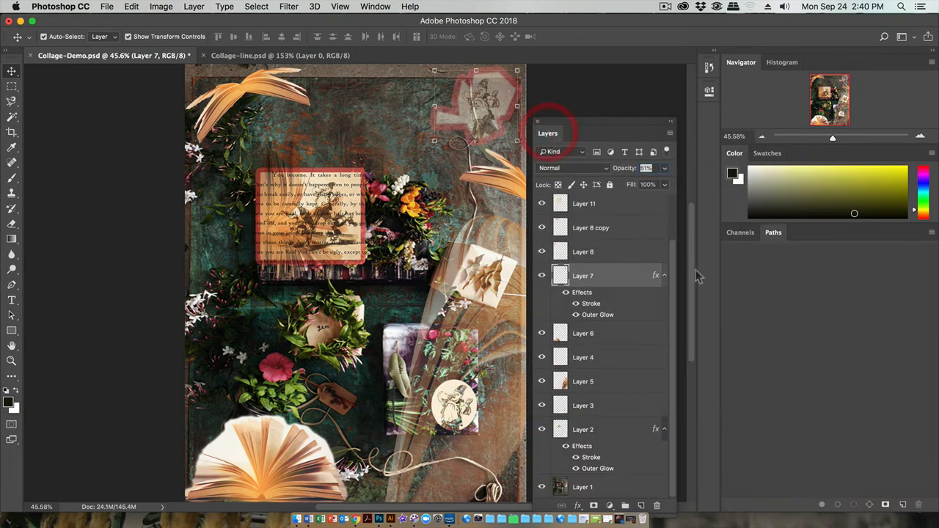
{"action": "left_click_drag", "start_coordinate": [617, 126], "coordinate": [621, 85]}
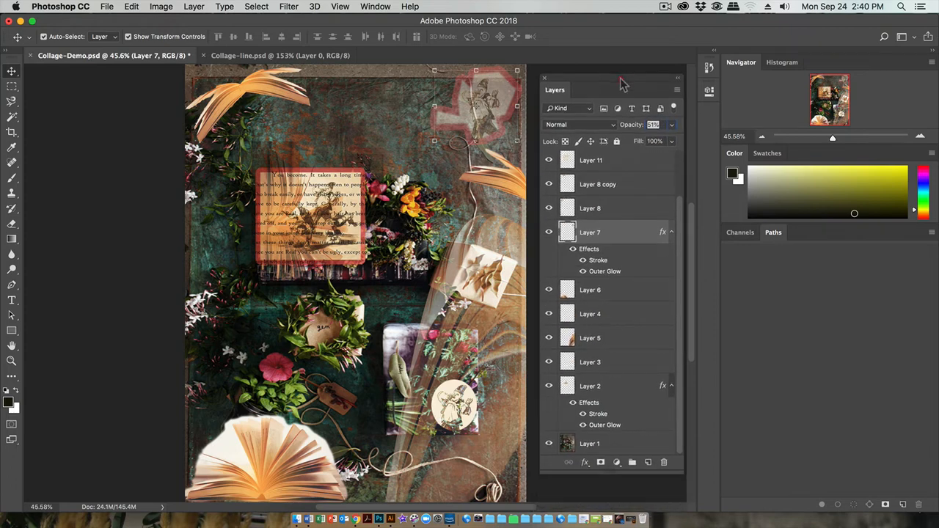
Step: Flatten all layers of the collage into a single background image
{"action": "left_click", "coordinate": [676, 90]}
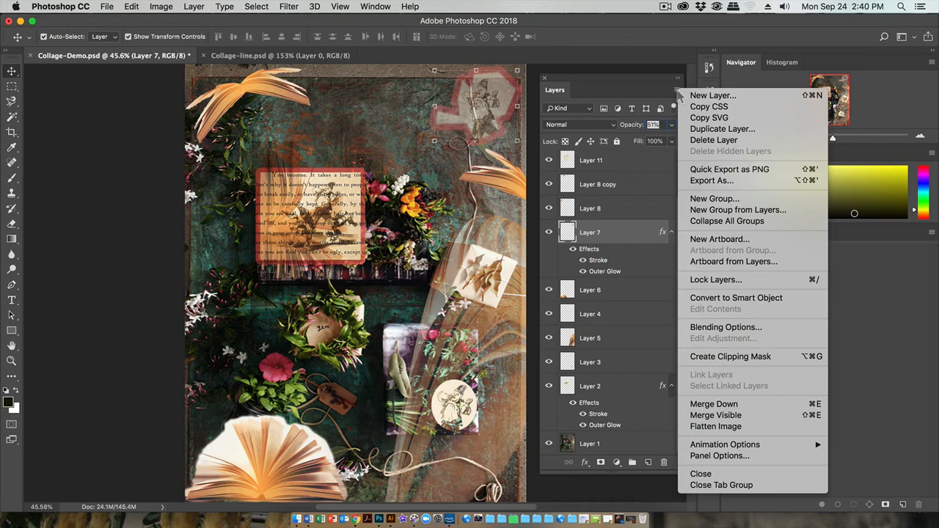
{"action": "left_click", "coordinate": [675, 90]}
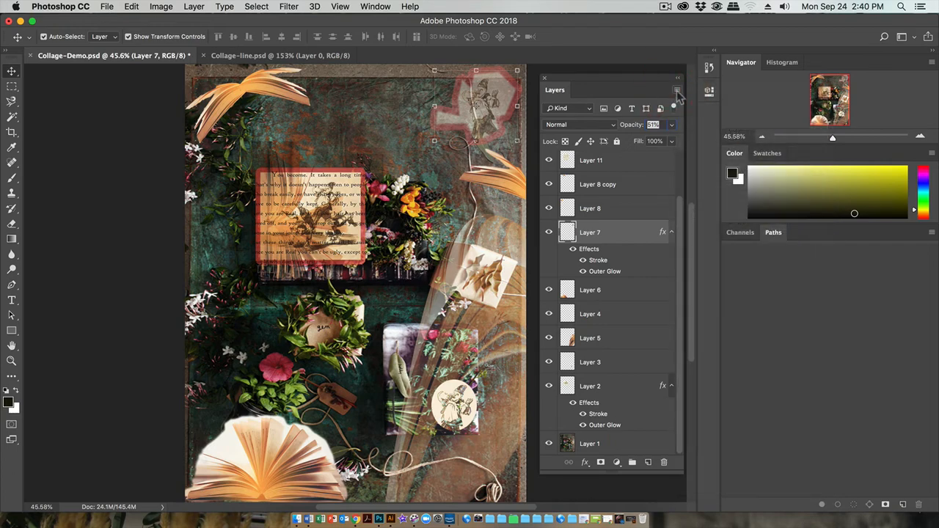
{"action": "left_click", "coordinate": [676, 90]}
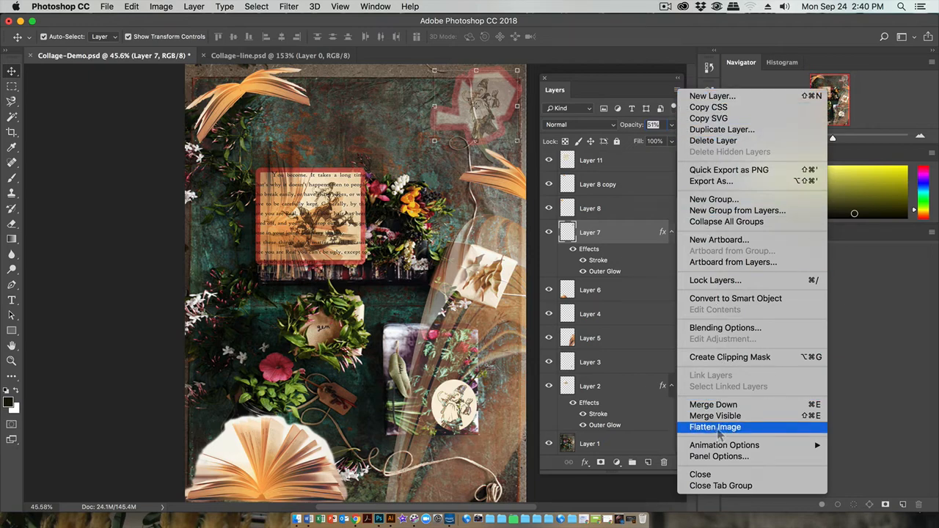
{"action": "left_click", "coordinate": [720, 429]}
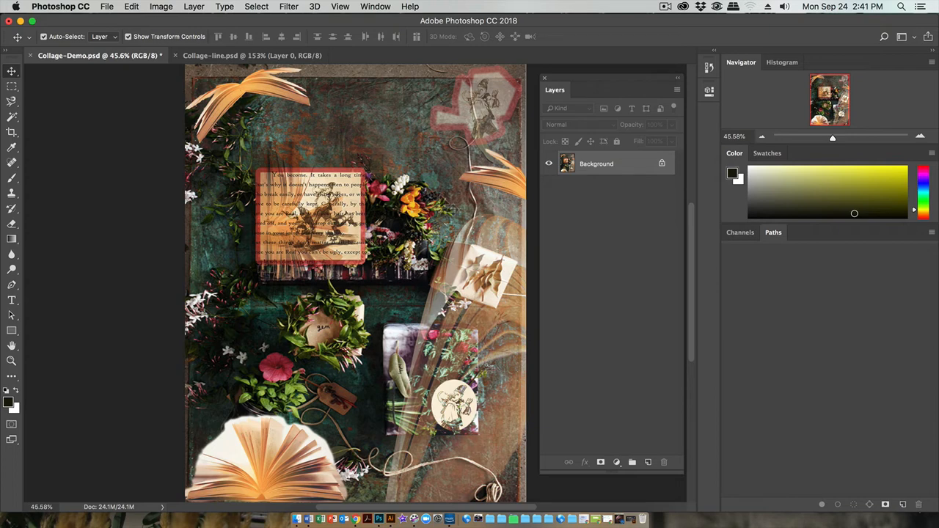
Step: Save the flattened collage as a separate Photoshop file named Collage-Line1.psd in the My Work folder
{"action": "left_click", "coordinate": [108, 7]}
{"action": "left_click", "coordinate": [127, 130]}
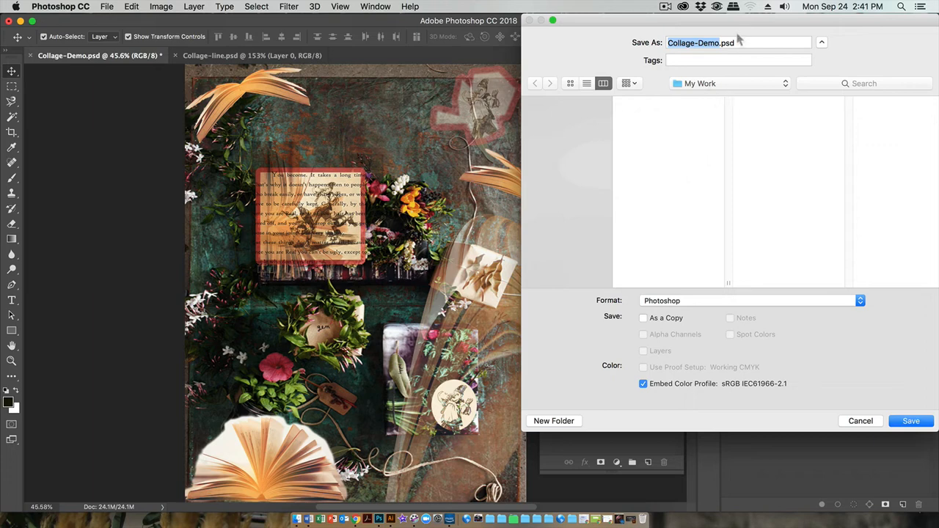
{"action": "left_click_drag", "start_coordinate": [729, 21], "coordinate": [676, 20]}
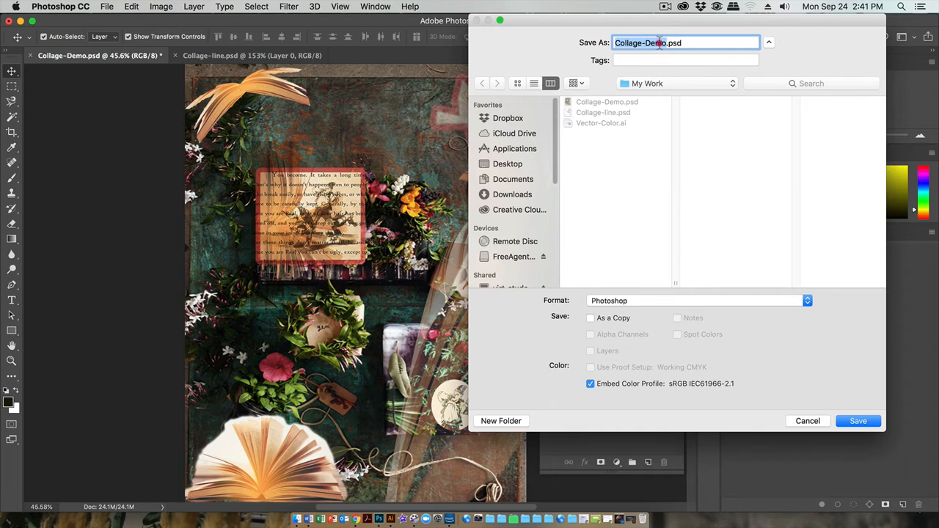
{"action": "left_click_drag", "start_coordinate": [666, 43], "coordinate": [645, 42]}
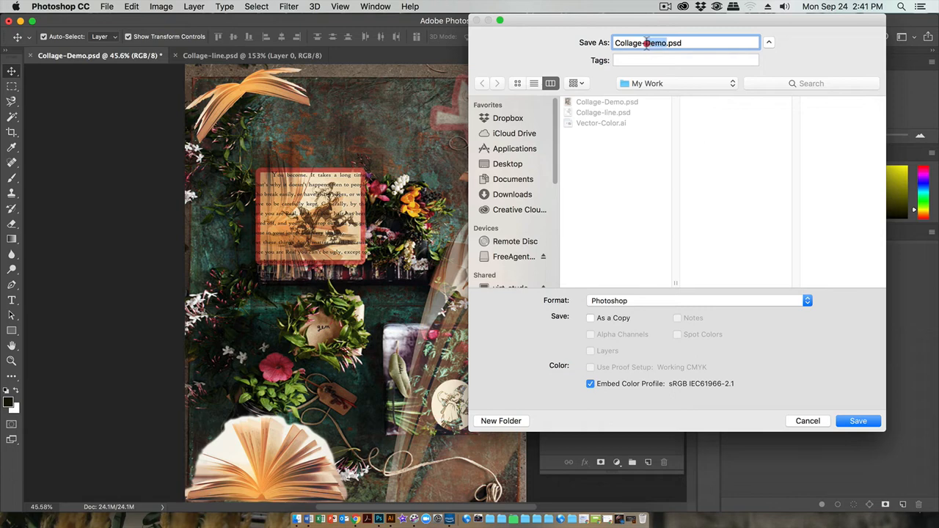
{"action": "type", "text": "Line1"}
{"action": "left_click", "coordinate": [858, 422]}
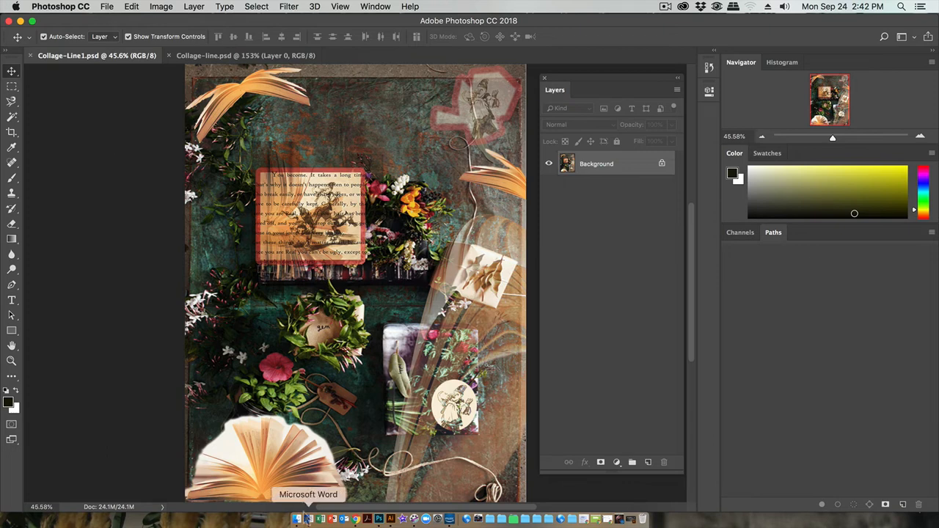
Step: Compare the Collage-Demo.psd and Collage-Line1.psd files in Finder's My Work folder and return to Photoshop
{"action": "left_click", "coordinate": [297, 520]}
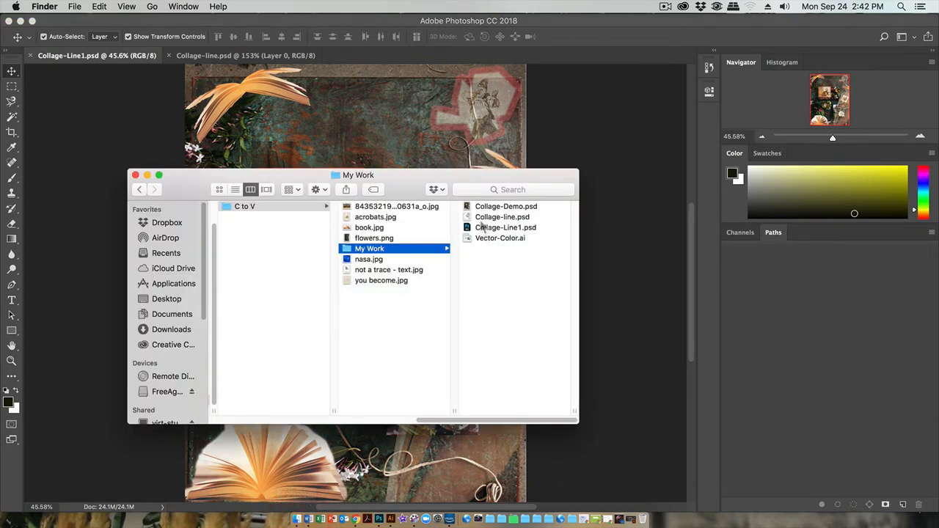
{"action": "left_click", "coordinate": [485, 208]}
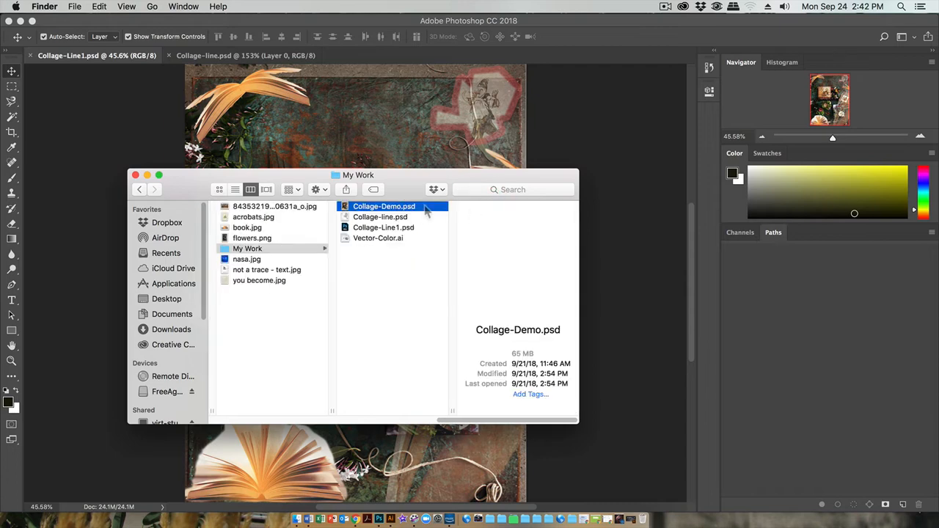
{"action": "left_click", "coordinate": [376, 228]}
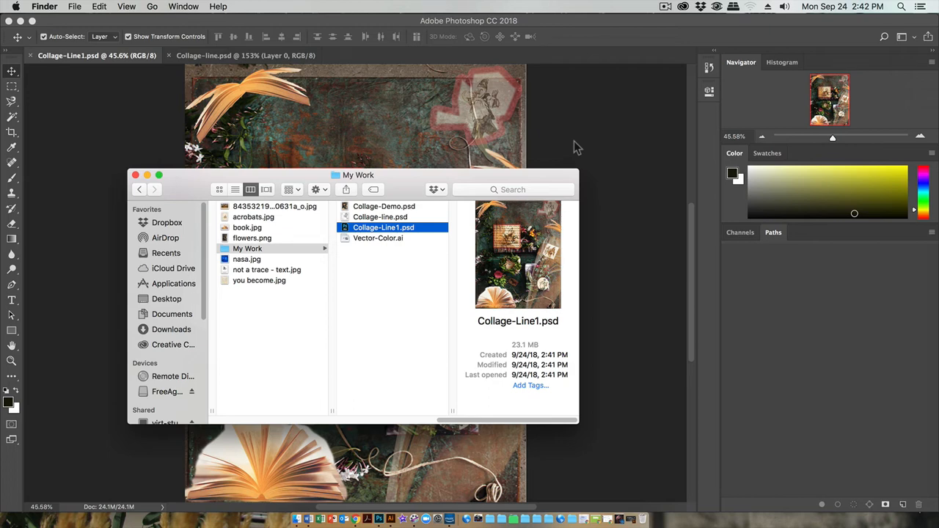
{"action": "left_click", "coordinate": [574, 141]}
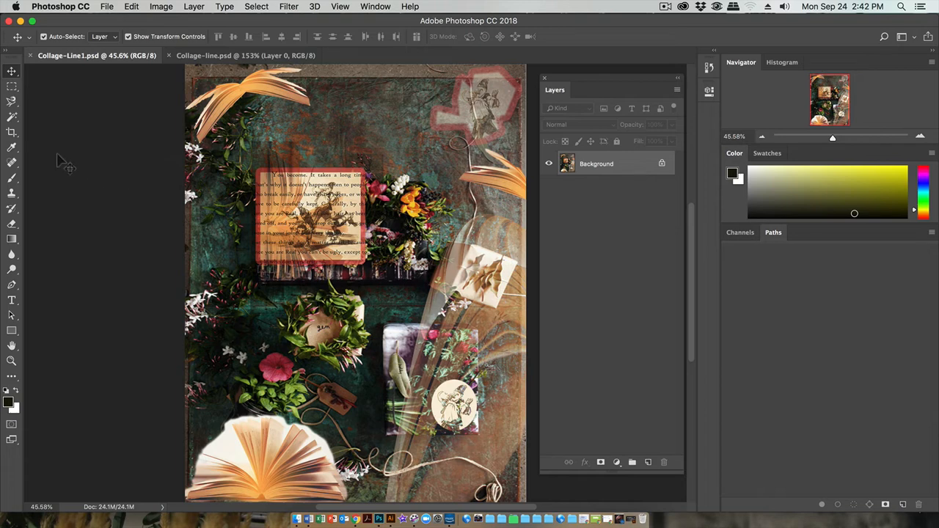
Step: Start a crop of the collage and constrain it to the 1 : 1 (Square) ratio
{"action": "left_click", "coordinate": [11, 132]}
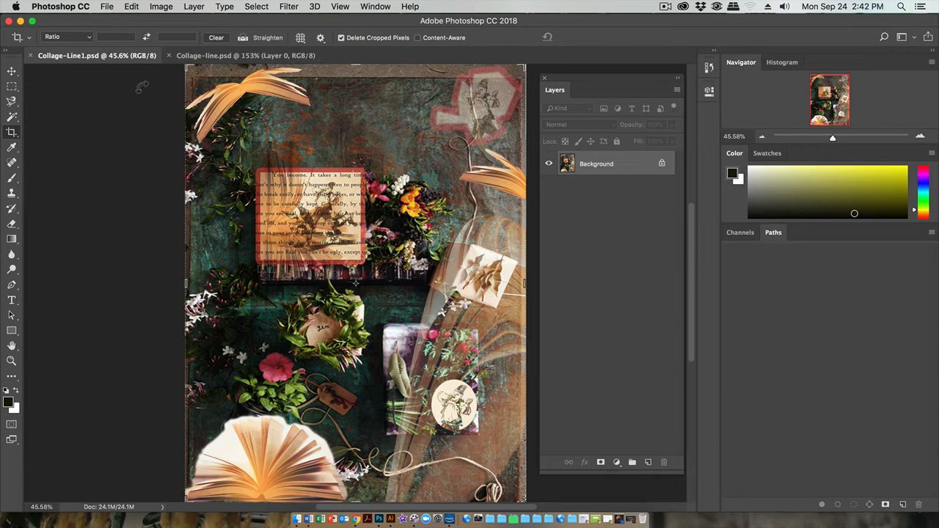
{"action": "mouse_move", "coordinate": [532, 78]}
{"action": "left_mouse_down"}
{"action": "mouse_move", "coordinate": [543, 41]}
{"action": "mouse_move", "coordinate": [518, 86]}
{"action": "left_mouse_up"}
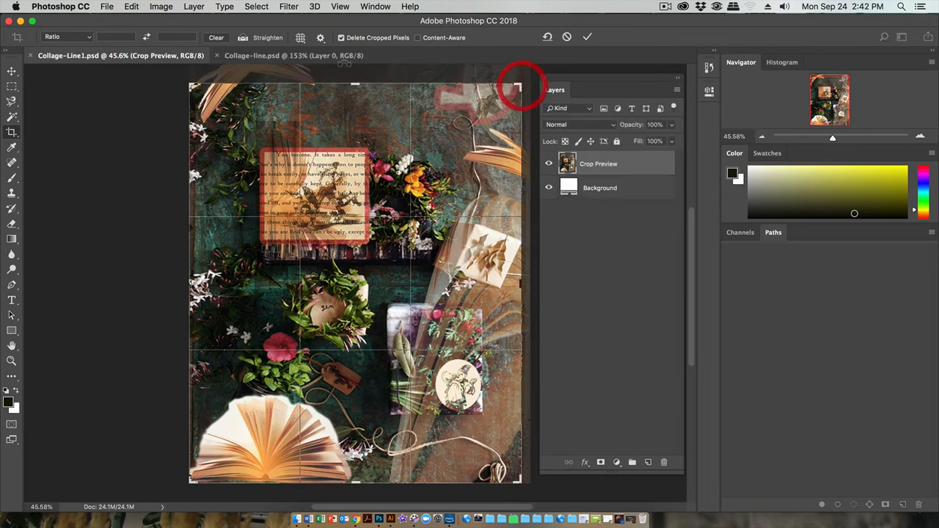
{"action": "left_click", "coordinate": [87, 43]}
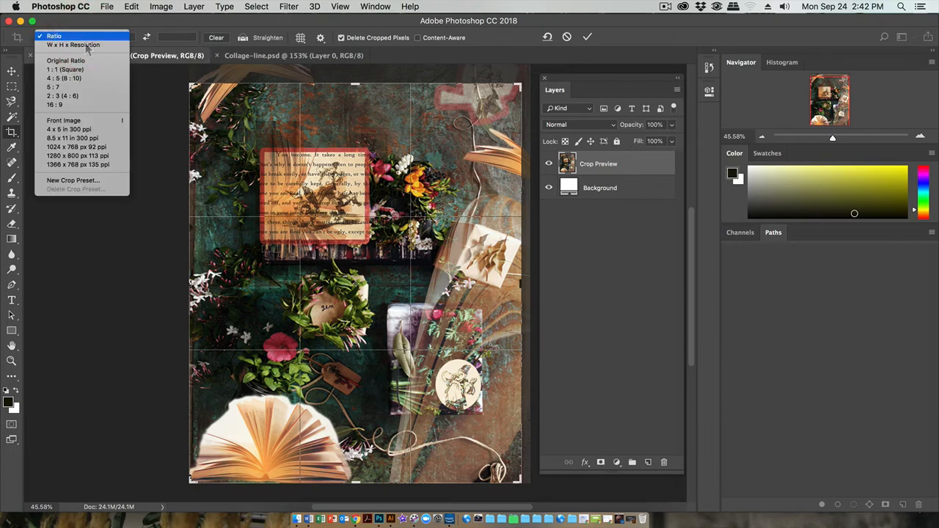
{"action": "left_click", "coordinate": [65, 69]}
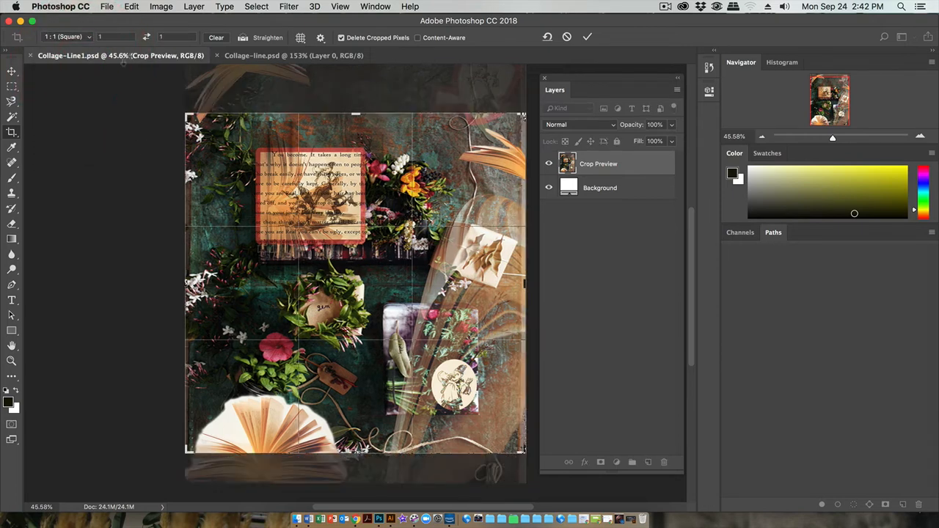
{"action": "left_click", "coordinate": [89, 38]}
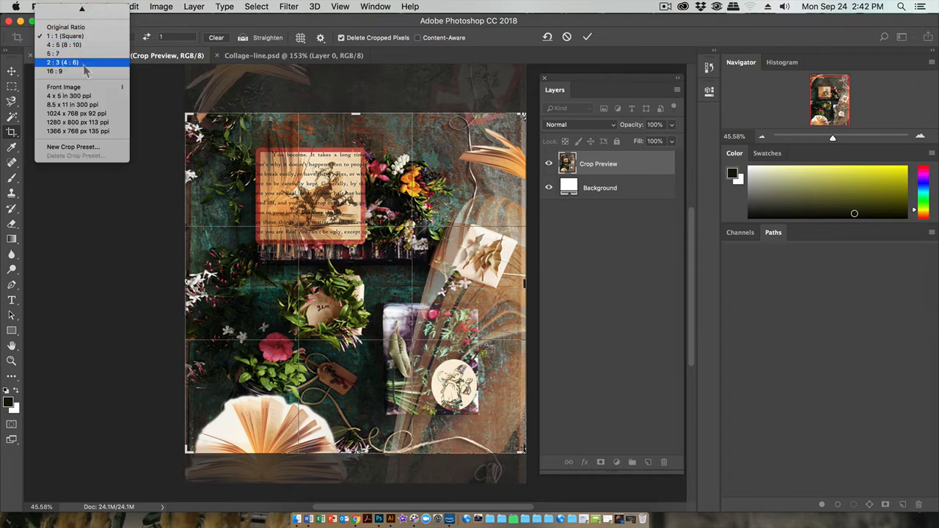
{"action": "left_click", "coordinate": [65, 10]}
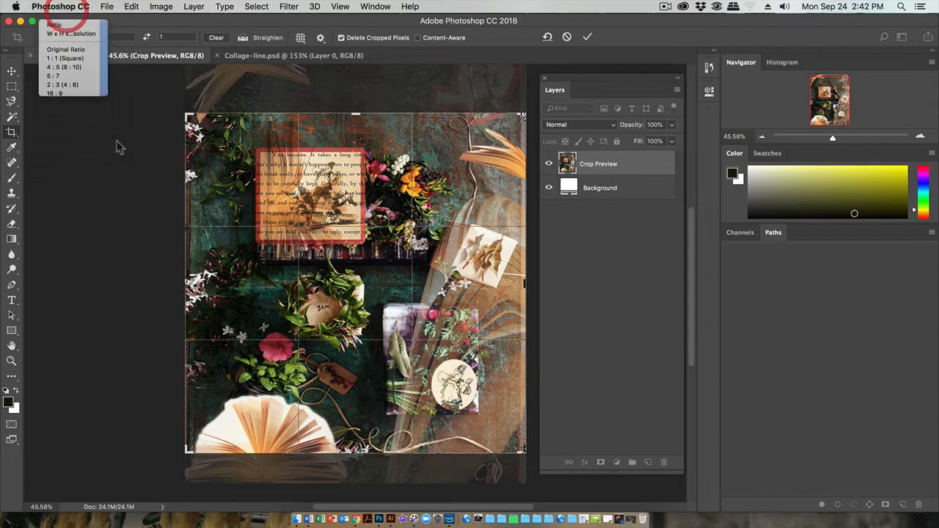
Step: Shrink the square crop frame around the open book, flowers and wreath in the collage's lower-left area
{"action": "left_click_drag", "start_coordinate": [524, 114], "coordinate": [466, 182]}
{"action": "left_click_drag", "start_coordinate": [465, 395], "coordinate": [470, 414]}
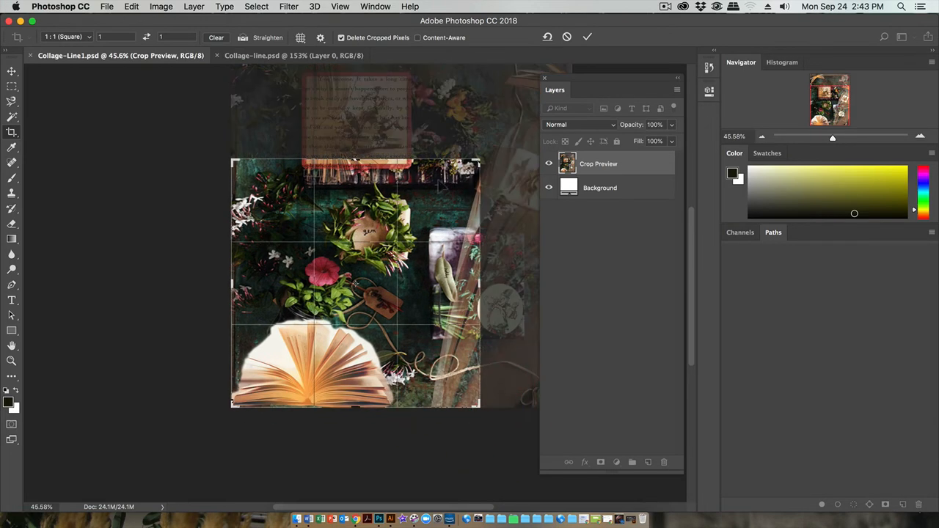
{"action": "left_click_drag", "start_coordinate": [477, 160], "coordinate": [461, 176]}
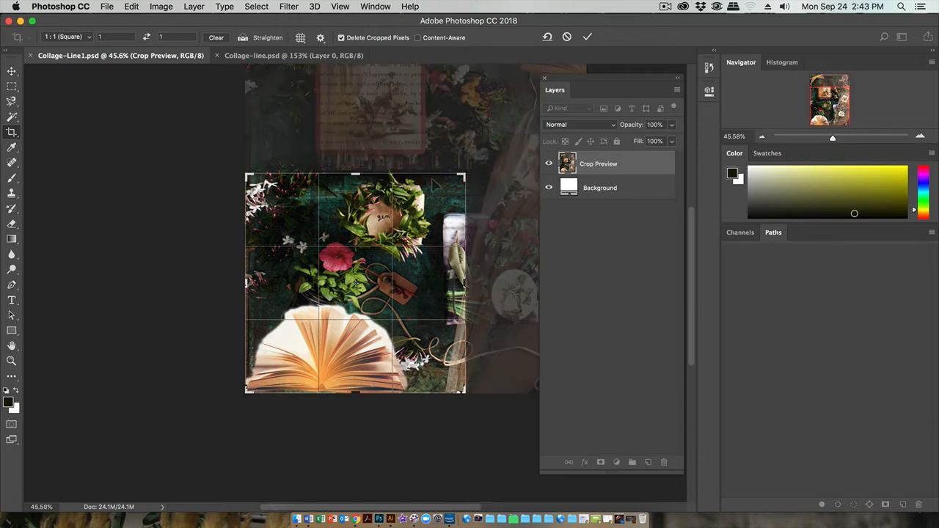
Step: Try reframing the square crop over other parts of the collage and rotating it slightly
{"action": "mouse_move", "coordinate": [397, 266]}
{"action": "left_mouse_down"}
{"action": "mouse_move", "coordinate": [386, 288]}
{"action": "mouse_move", "coordinate": [313, 338]}
{"action": "mouse_move", "coordinate": [335, 384]}
{"action": "left_mouse_up"}
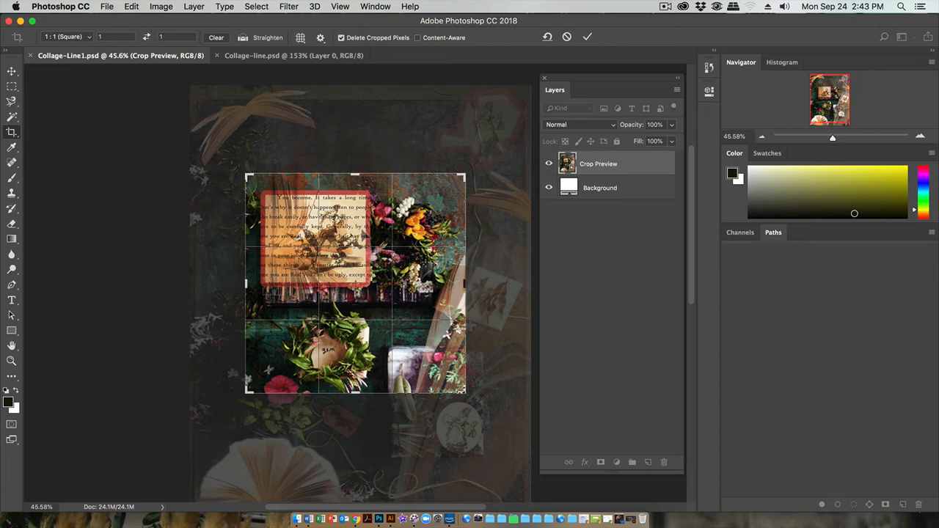
{"action": "left_click_drag", "start_coordinate": [341, 223], "coordinate": [342, 153]}
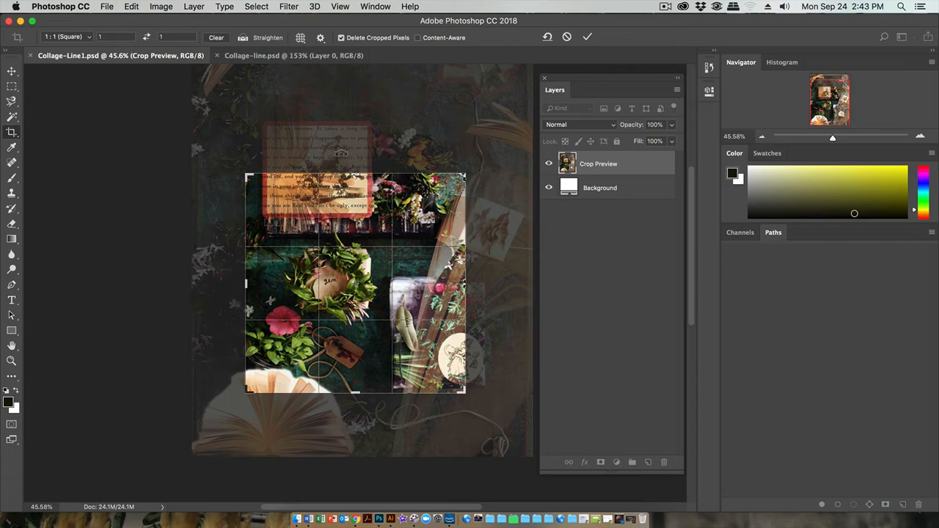
{"action": "left_click_drag", "start_coordinate": [373, 214], "coordinate": [375, 267]}
{"action": "left_click_drag", "start_coordinate": [374, 229], "coordinate": [306, 115]}
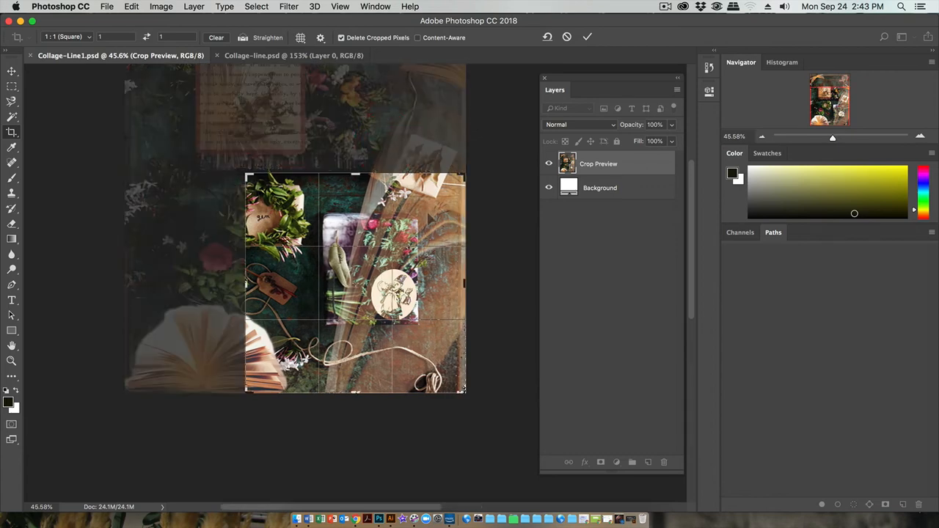
{"action": "left_click_drag", "start_coordinate": [427, 192], "coordinate": [518, 200]}
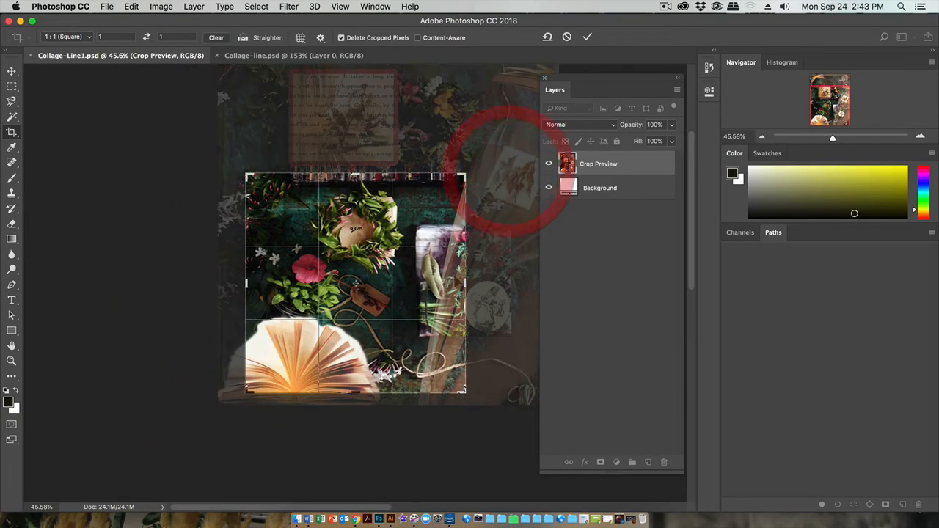
{"action": "left_click_drag", "start_coordinate": [490, 269], "coordinate": [514, 250]}
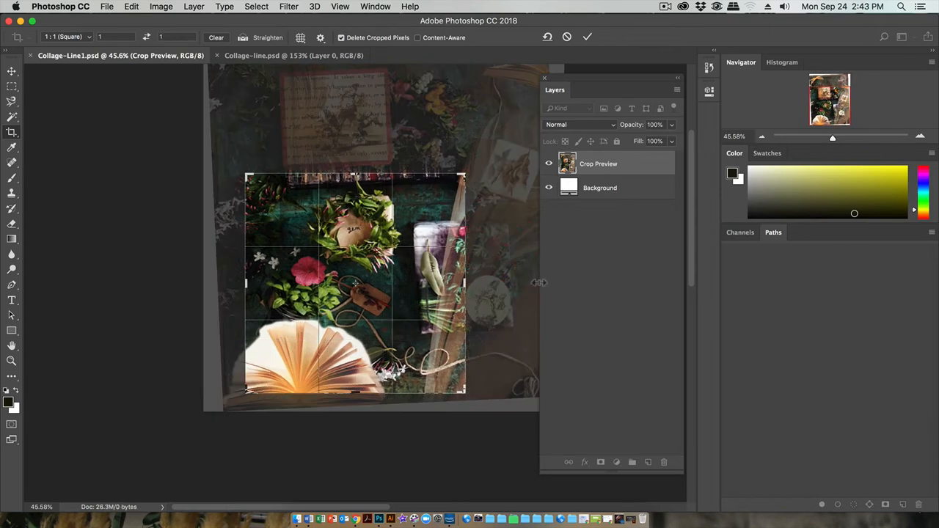
{"action": "left_click_drag", "start_coordinate": [518, 280], "coordinate": [517, 279]}
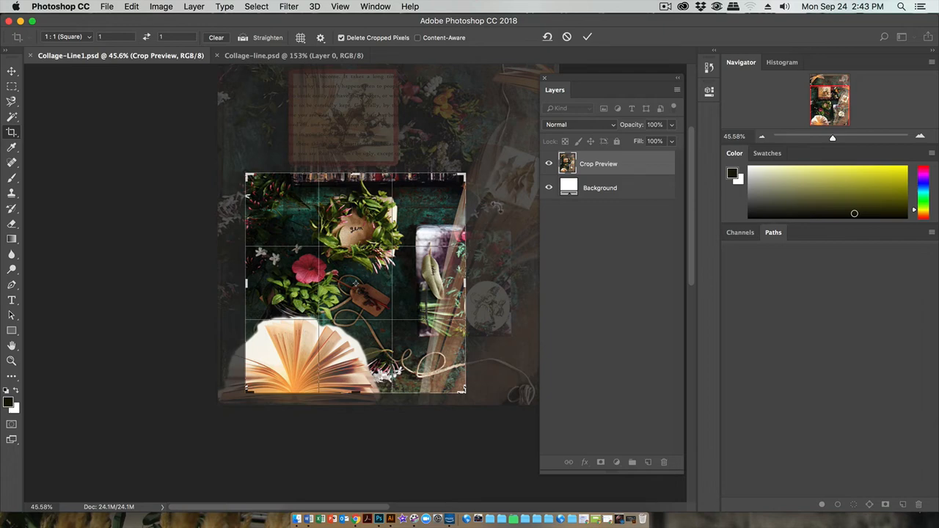
Step: Align the square crop with the collage's lower-left corner and tighten it slightly around the book and wreath
{"action": "left_click_drag", "start_coordinate": [289, 220], "coordinate": [316, 207]}
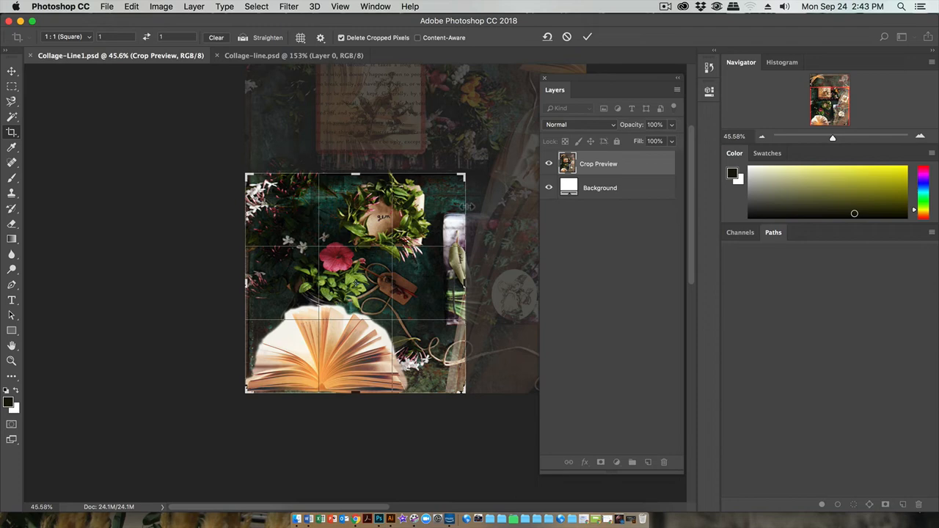
{"action": "left_click_drag", "start_coordinate": [467, 173], "coordinate": [450, 163]}
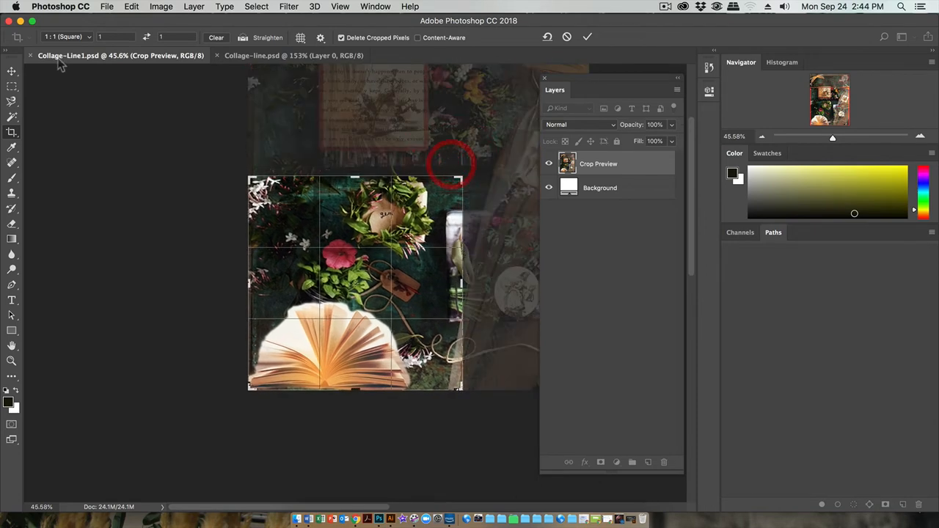
Step: Switch the crop to Original Ratio, enlarge it slightly and reframe it on the lower-left book, flowers and wreath
{"action": "left_click", "coordinate": [89, 37]}
{"action": "left_click", "coordinate": [89, 37]}
{"action": "left_click", "coordinate": [88, 37]}
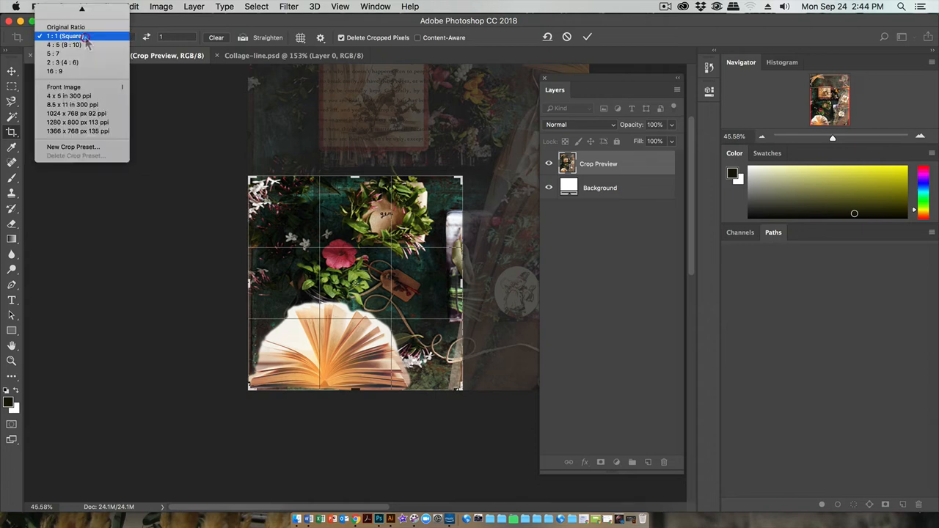
{"action": "left_click", "coordinate": [78, 28]}
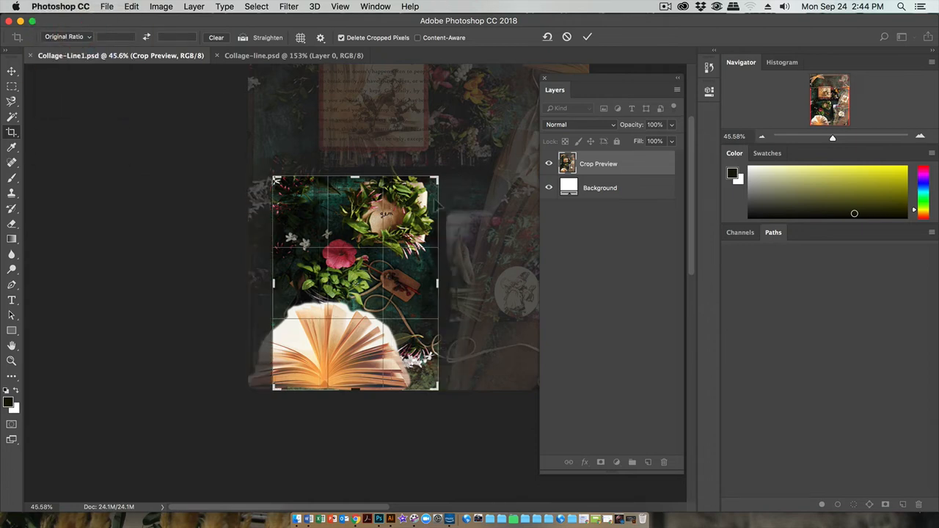
{"action": "left_click_drag", "start_coordinate": [273, 284], "coordinate": [265, 285]}
{"action": "mouse_move", "coordinate": [328, 242]}
{"action": "left_mouse_down"}
{"action": "mouse_move", "coordinate": [326, 257]}
{"action": "mouse_move", "coordinate": [319, 251]}
{"action": "left_mouse_up"}
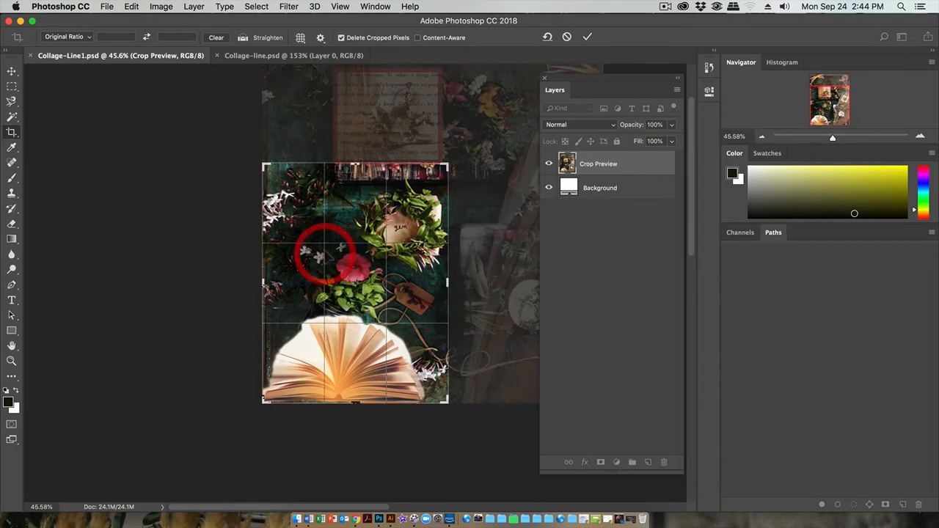
Step: Try the crop at the 1 : 1 (Square) ratio over the book, flowers and wreath
{"action": "left_click", "coordinate": [73, 37]}
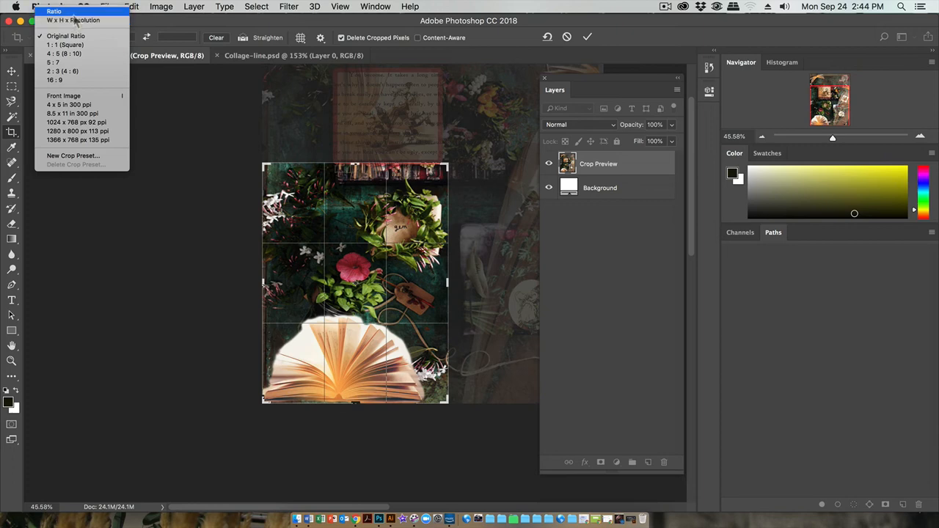
{"action": "left_click", "coordinate": [64, 45]}
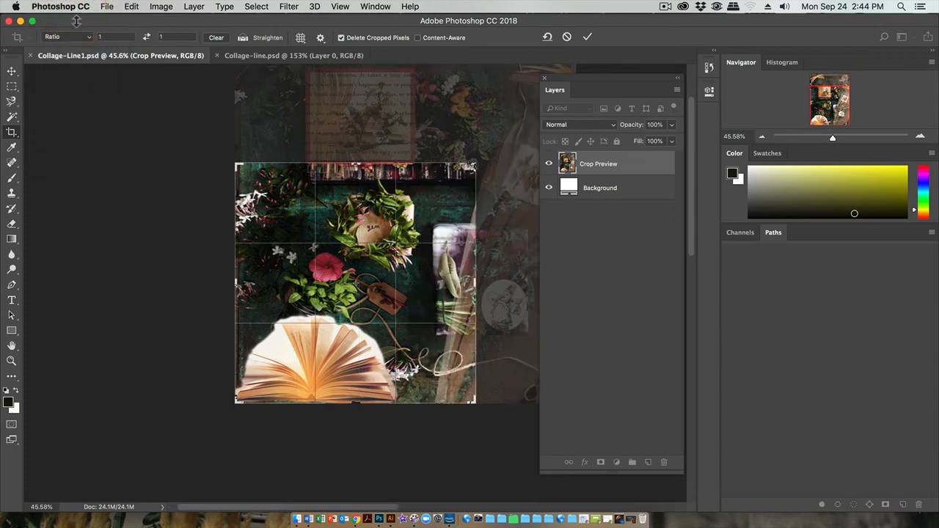
{"action": "left_click_drag", "start_coordinate": [475, 166], "coordinate": [434, 111]}
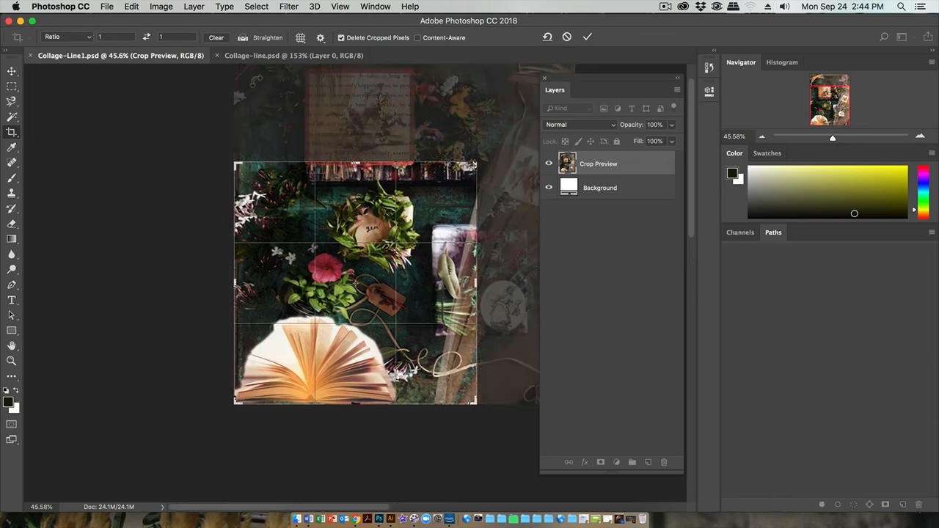
Step: Switch the crop to W x H x Resolution, tighten it around the book, flowers and wreath, and apply it
{"action": "left_click", "coordinate": [90, 40]}
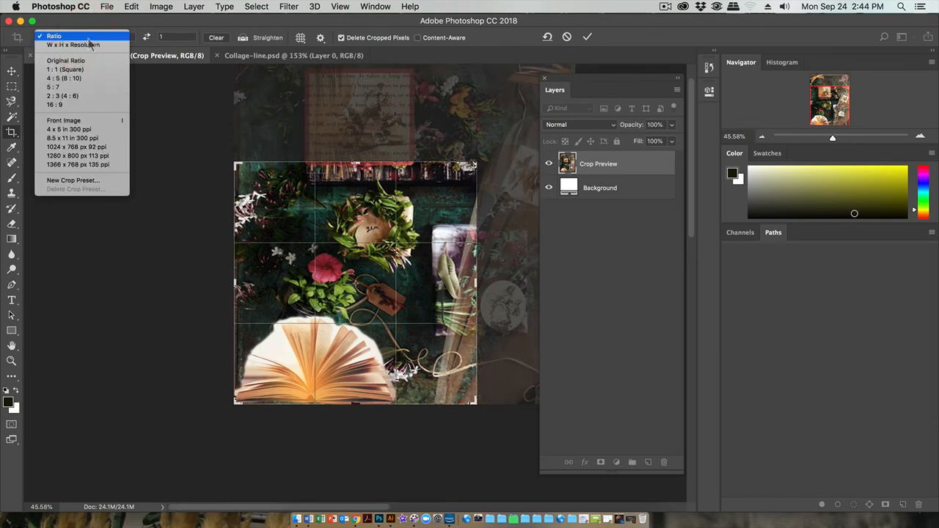
{"action": "left_click", "coordinate": [90, 44]}
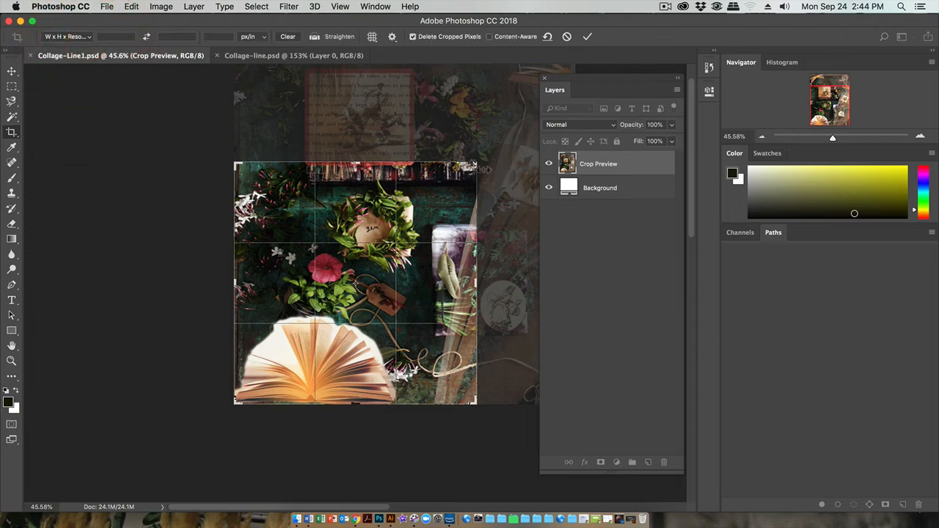
{"action": "mouse_move", "coordinate": [484, 169]}
{"action": "left_mouse_down"}
{"action": "mouse_move", "coordinate": [449, 156]}
{"action": "mouse_move", "coordinate": [481, 158]}
{"action": "left_mouse_up"}
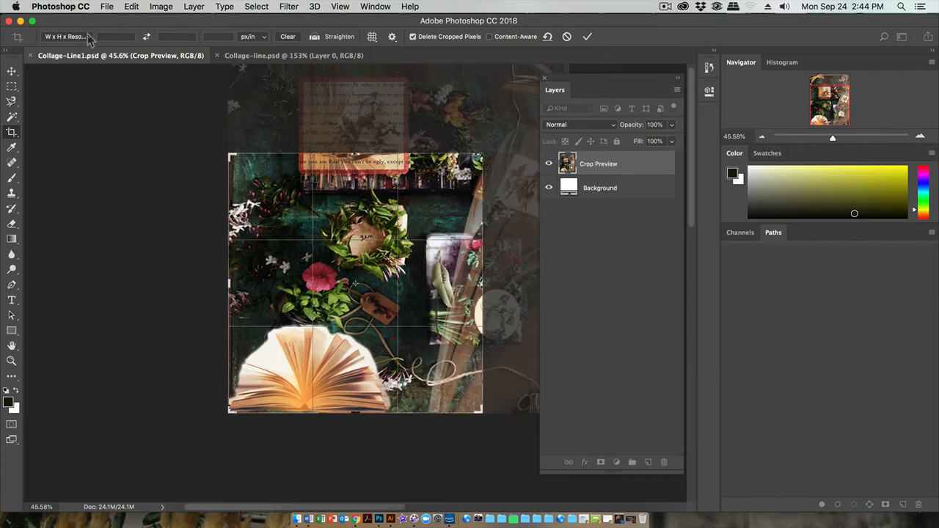
{"action": "left_click_drag", "start_coordinate": [482, 156], "coordinate": [452, 175]}
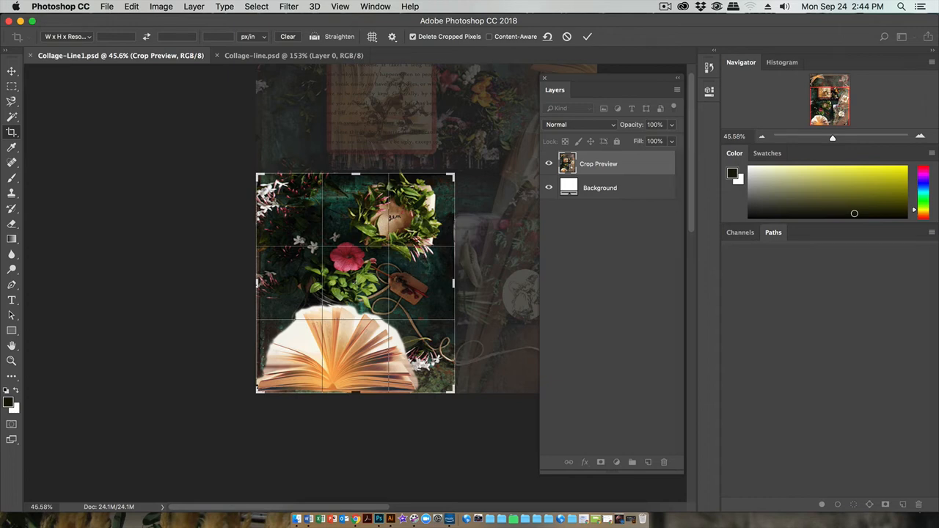
{"action": "left_click", "coordinate": [587, 37]}
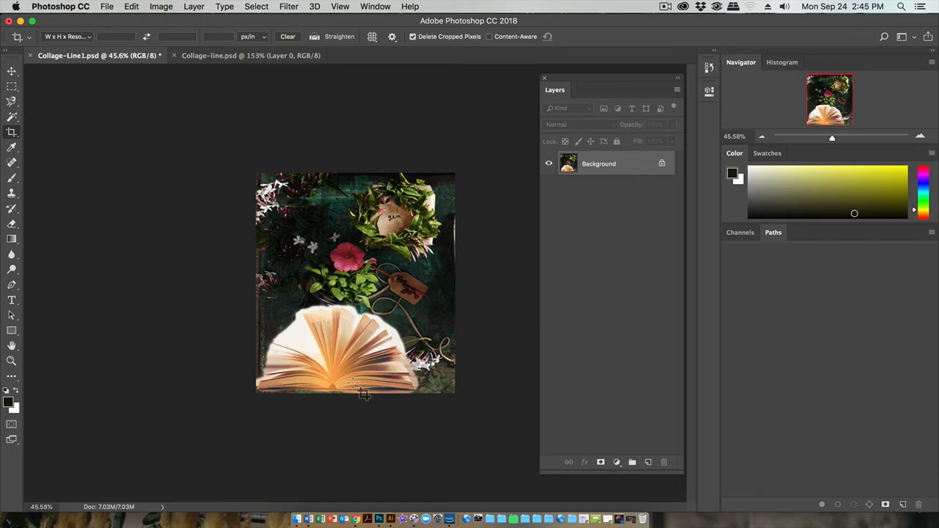
Step: Add a new empty layer above the cropped Background layer, keeping the default settings
{"action": "key", "text": "super"}
{"action": "key", "text": "super+equal"}
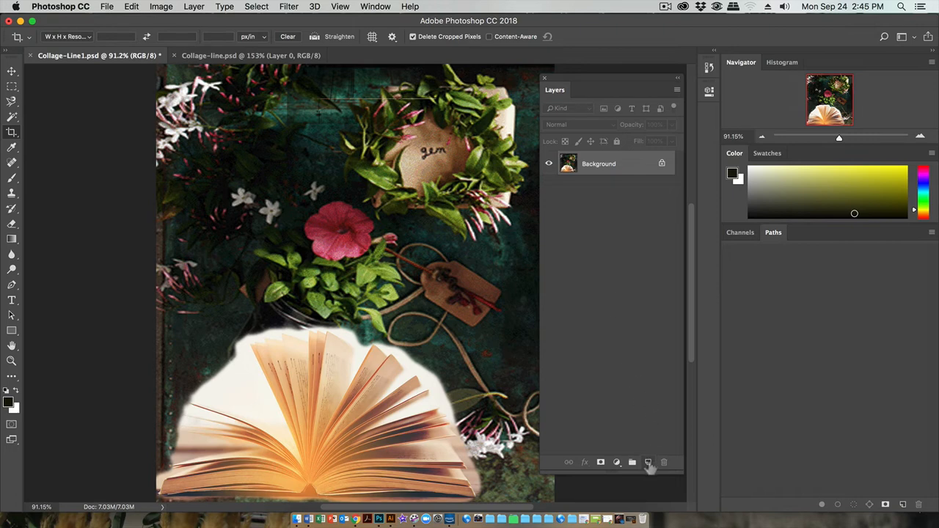
{"action": "left_click", "coordinate": [676, 90]}
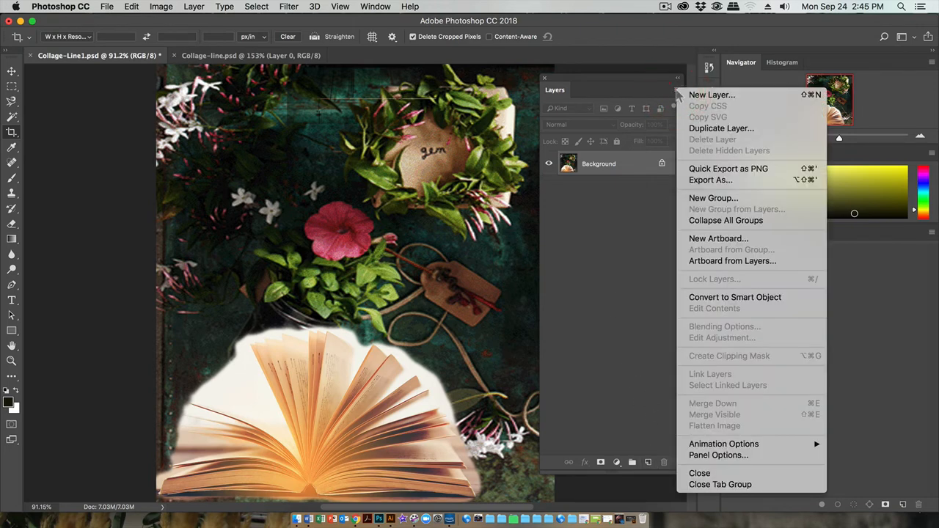
{"action": "left_click", "coordinate": [705, 94]}
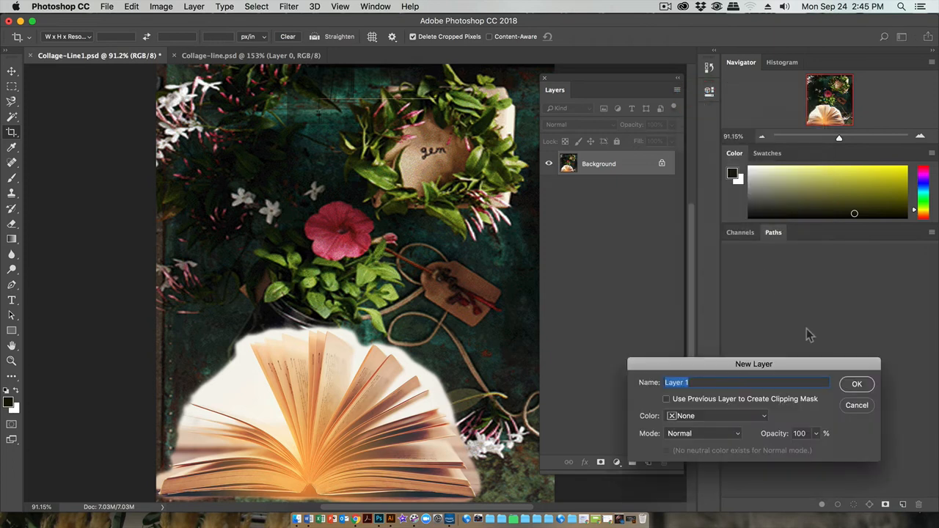
{"action": "left_click", "coordinate": [852, 384]}
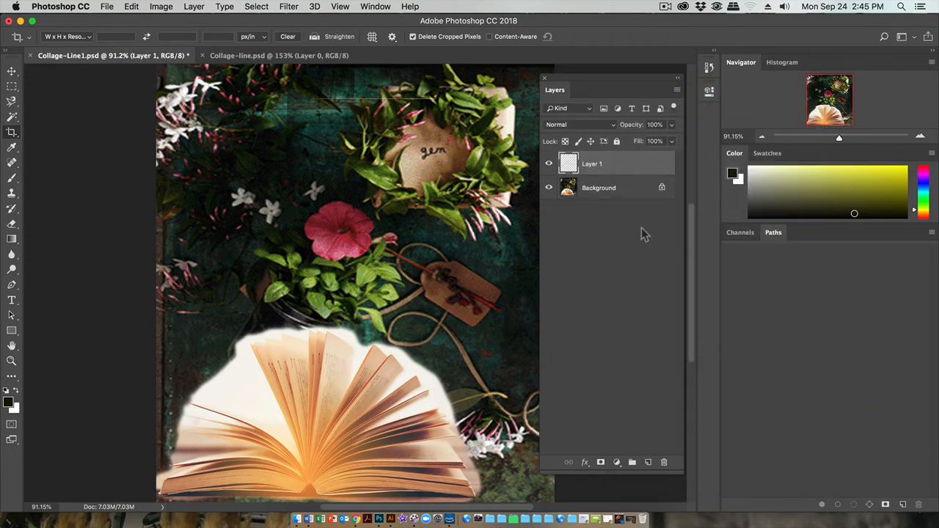
Step: Rename the new empty layer as Draw HERE!
{"action": "right_click", "coordinate": [591, 168]}
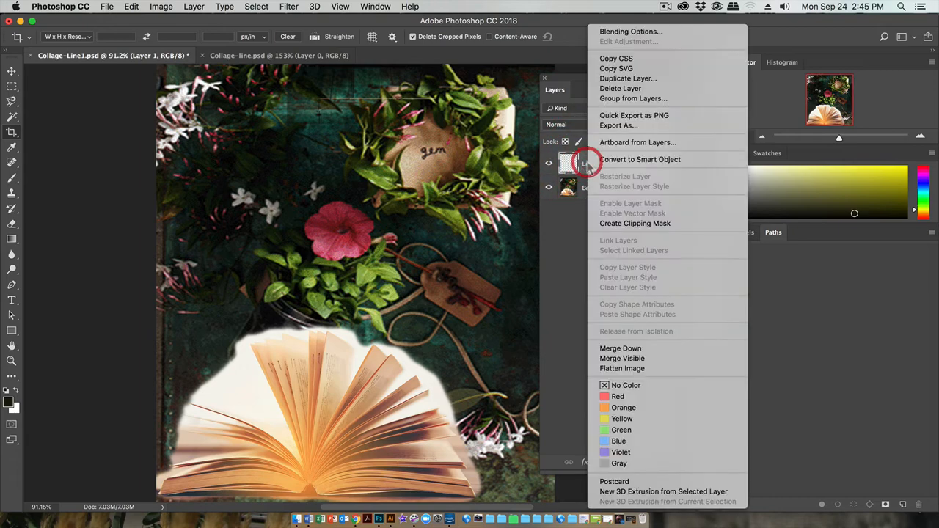
{"action": "key", "text": "Escape"}
{"action": "double_click", "coordinate": [591, 164]}
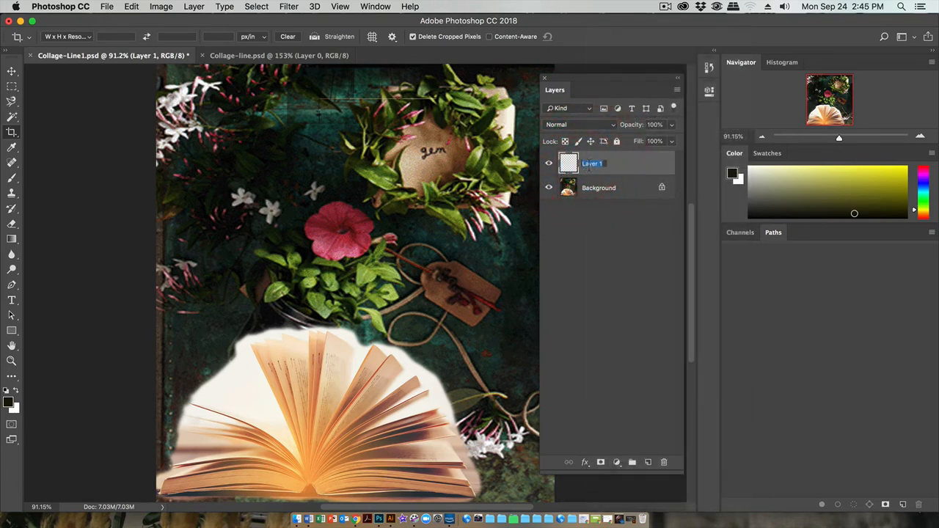
{"action": "type", "text": "Draw HERE!"}
{"action": "key", "text": "Return"}
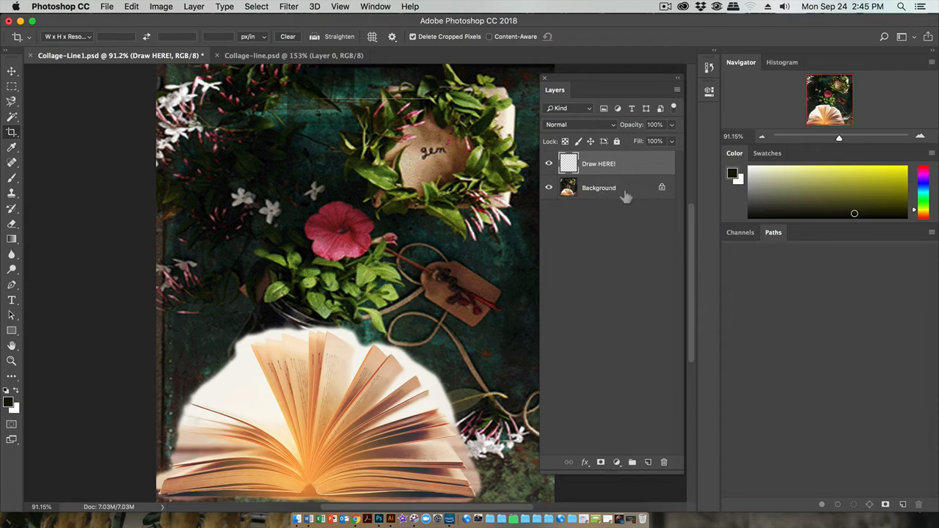
Step: Convert the locked Background into a regular layer at 96% opacity and fully lock that layer
{"action": "left_click", "coordinate": [661, 189]}
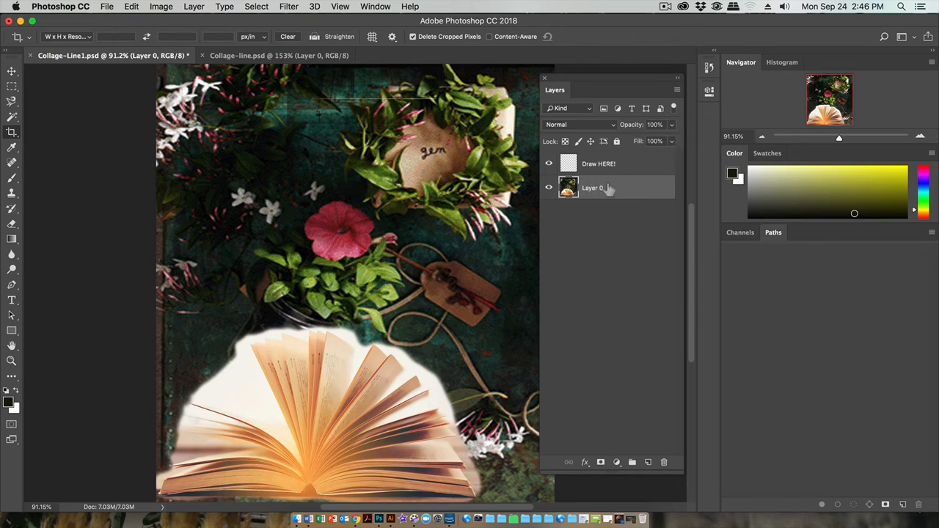
{"action": "left_click", "coordinate": [674, 126]}
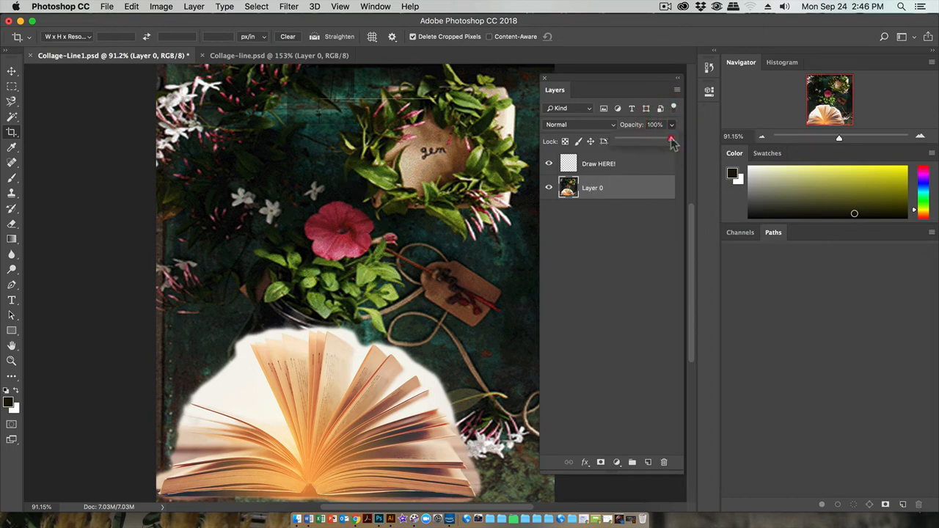
{"action": "left_click_drag", "start_coordinate": [672, 138], "coordinate": [672, 143]}
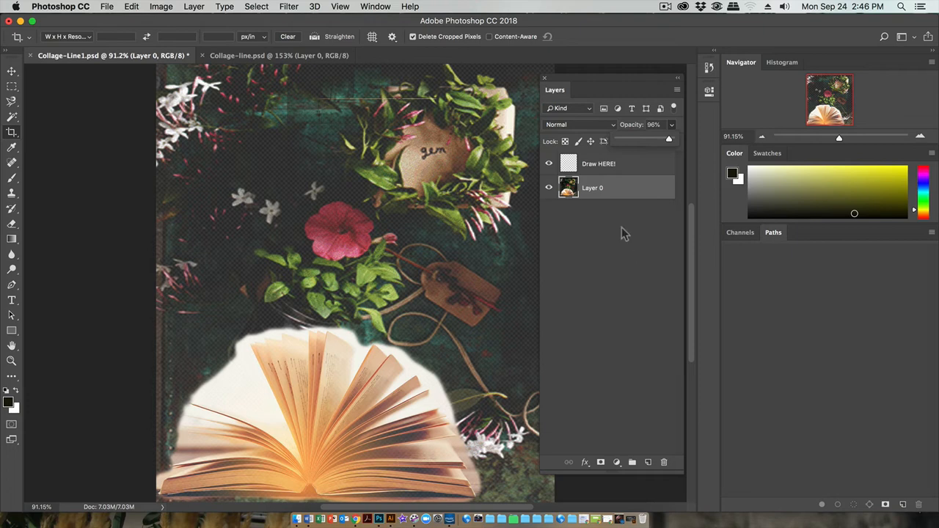
{"action": "left_click", "coordinate": [623, 185]}
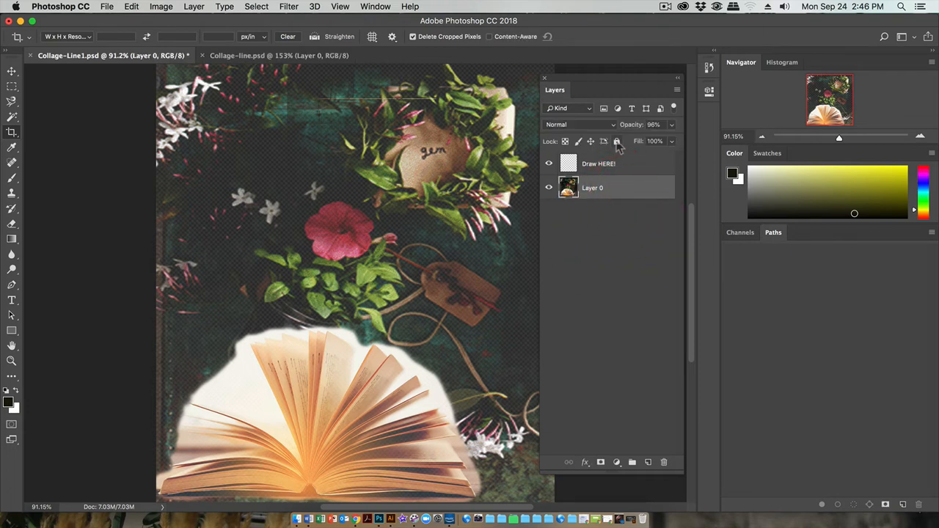
{"action": "left_click", "coordinate": [616, 141]}
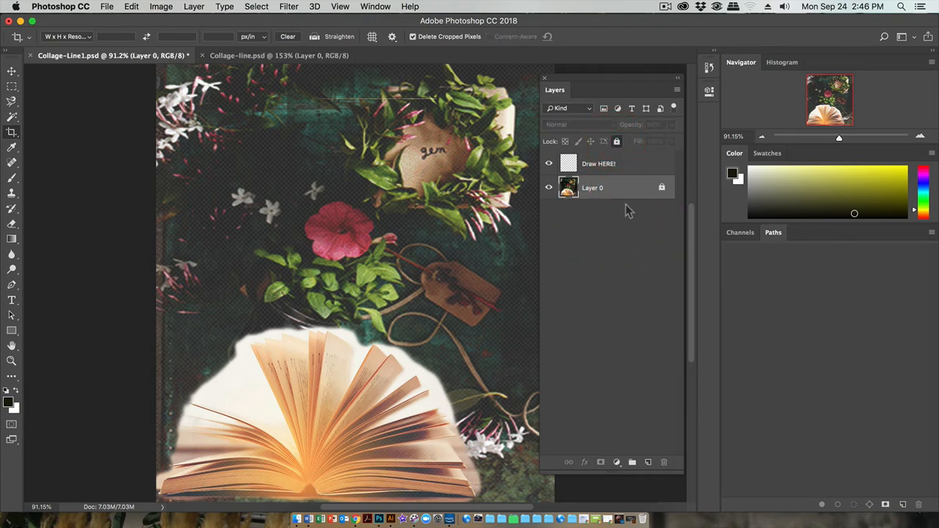
Step: Make the Draw HERE! layer active and dock the floating Layers panel with Channels and Paths
{"action": "left_click", "coordinate": [612, 164]}
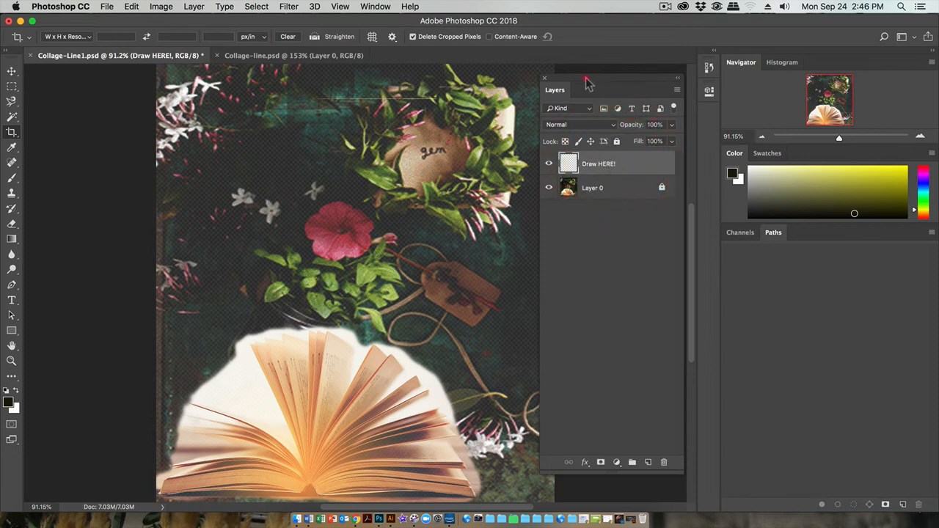
{"action": "left_click_drag", "start_coordinate": [587, 79], "coordinate": [727, 373]}
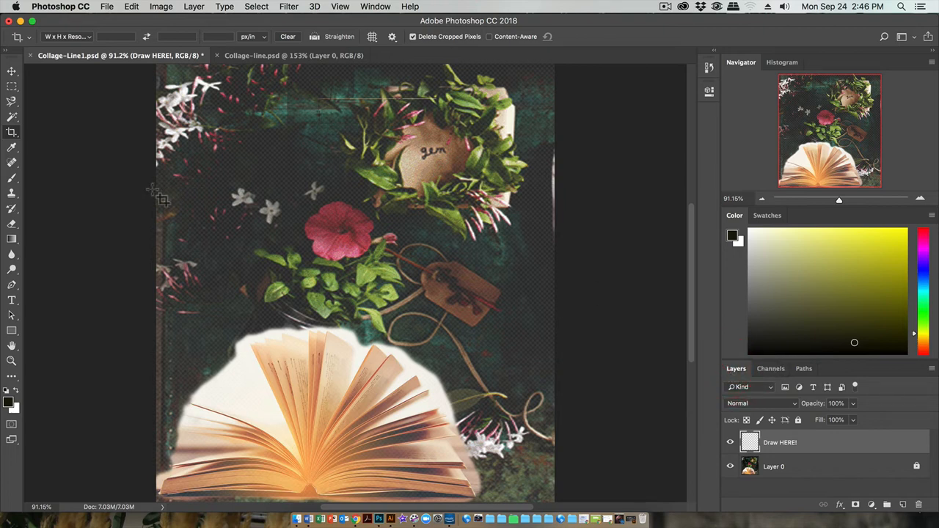
Step: Choose the Brush tool and give it the Hard Round preset from General Brushes
{"action": "left_click", "coordinate": [12, 178]}
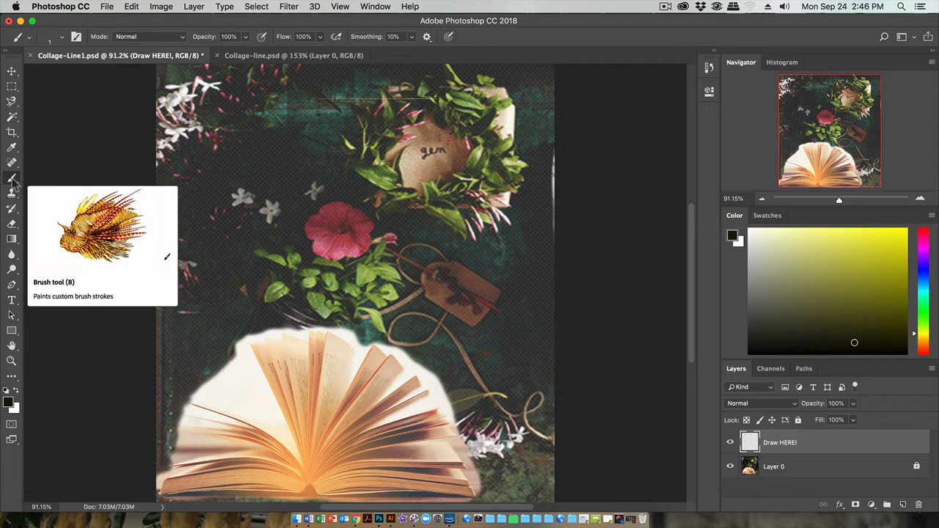
{"action": "right_click", "coordinate": [12, 179]}
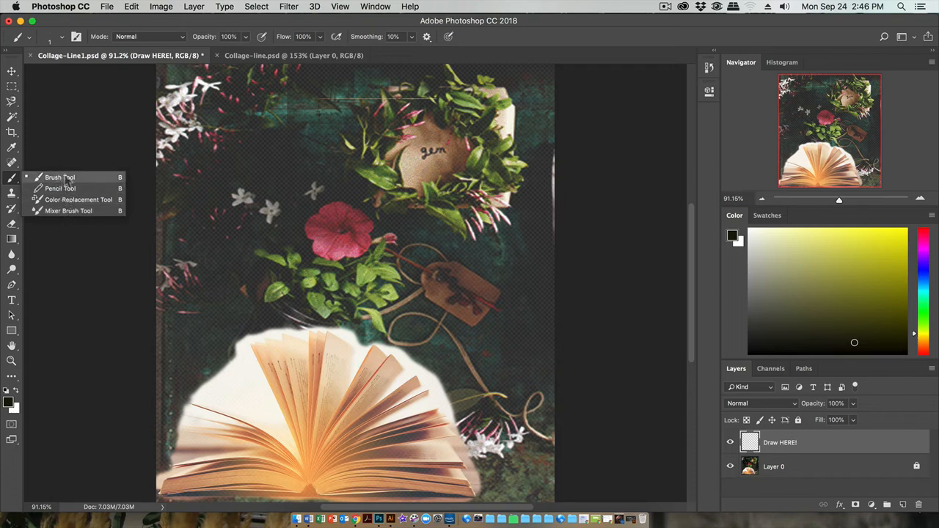
{"action": "left_click", "coordinate": [13, 180]}
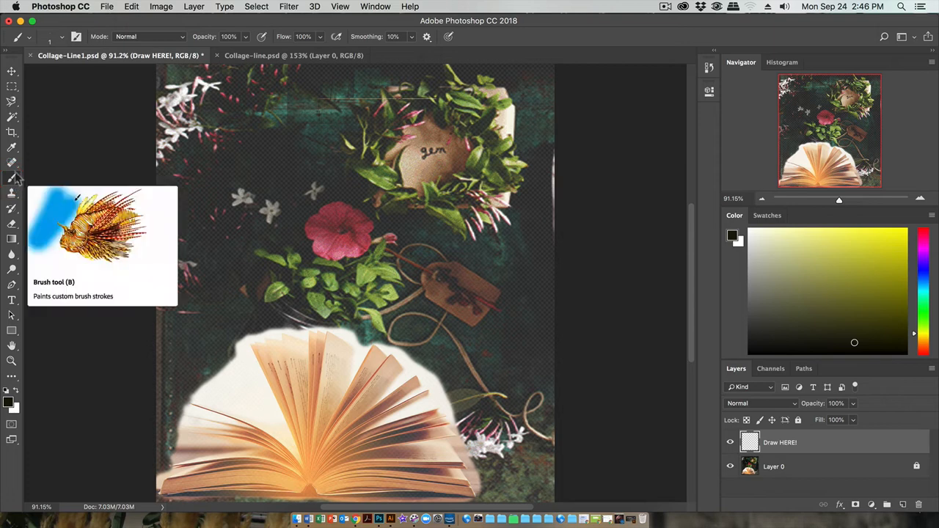
{"action": "left_click", "coordinate": [63, 38]}
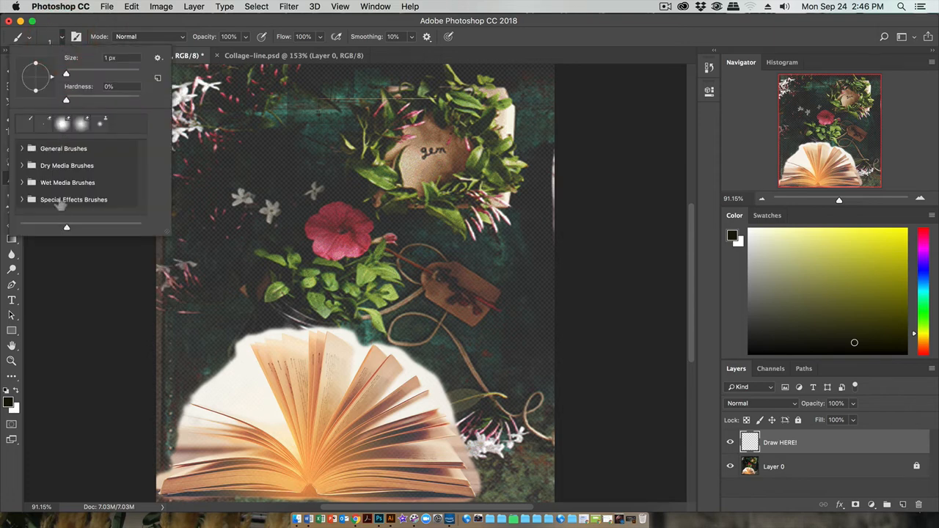
{"action": "left_click", "coordinate": [62, 38]}
{"action": "left_click", "coordinate": [63, 38]}
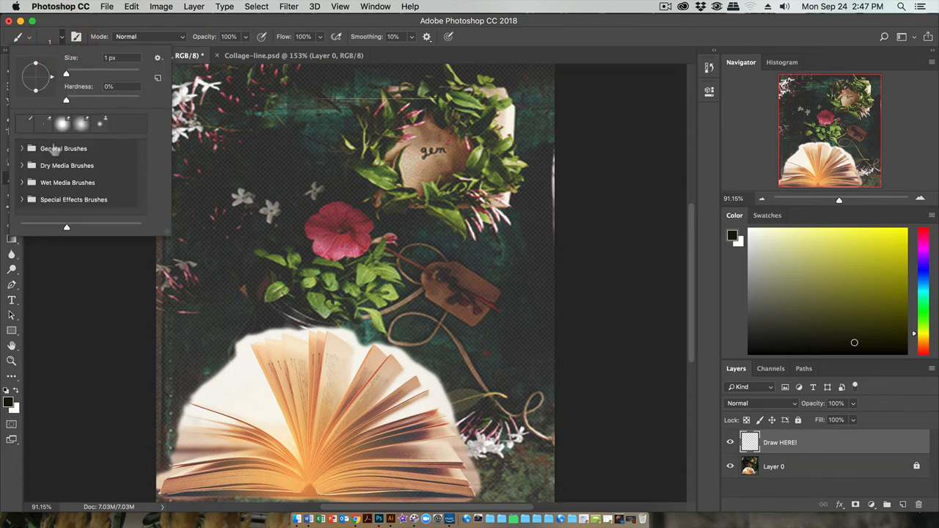
{"action": "left_click", "coordinate": [23, 150]}
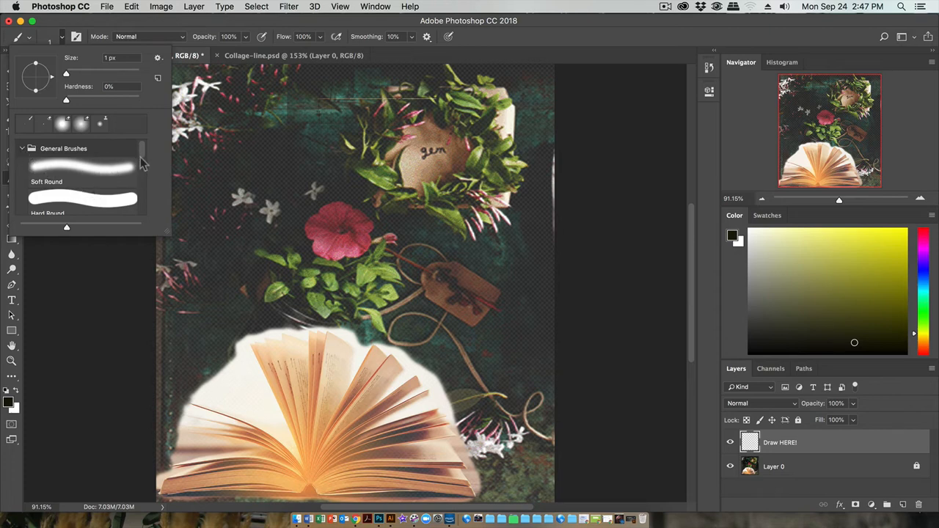
{"action": "mouse_move", "coordinate": [142, 151]}
{"action": "left_mouse_down"}
{"action": "mouse_move", "coordinate": [141, 163]}
{"action": "mouse_move", "coordinate": [140, 150]}
{"action": "left_mouse_up"}
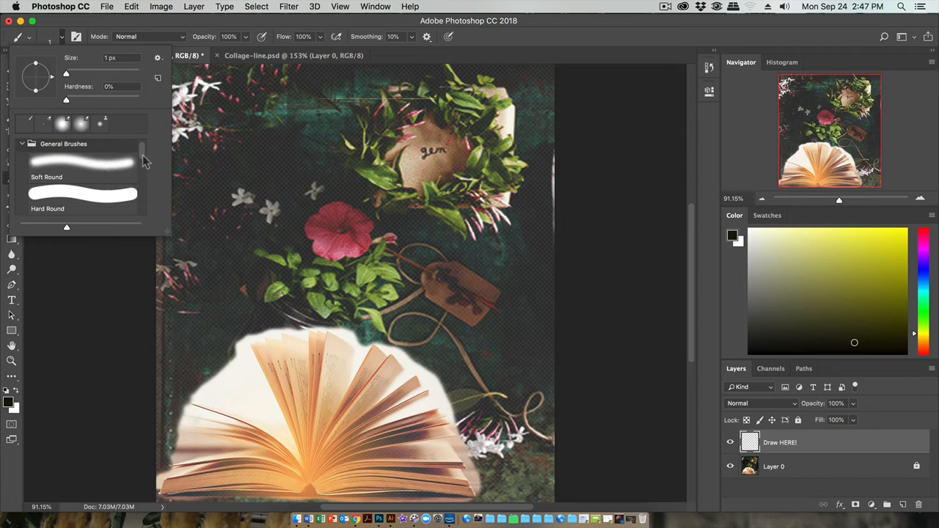
{"action": "left_click", "coordinate": [107, 198]}
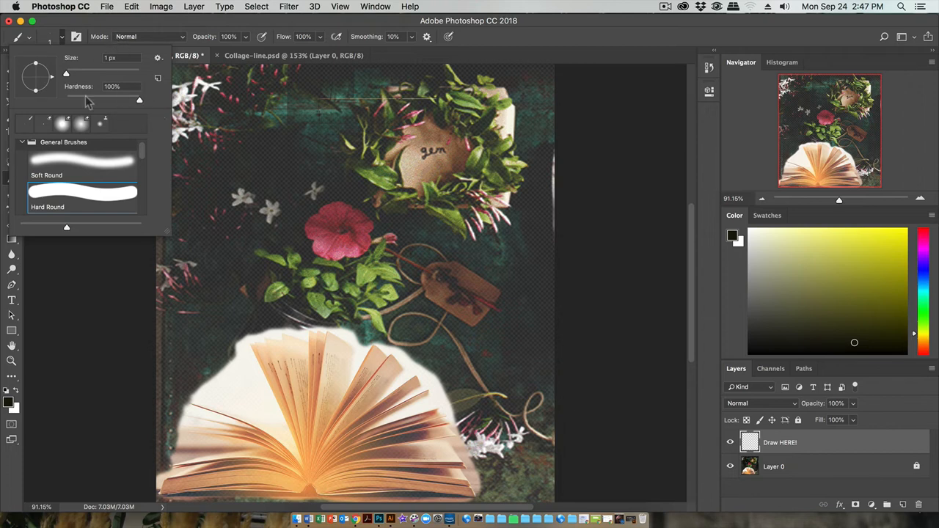
Step: Switch to the Eraser, give it the Hard Round preset and set its size to 7 px
{"action": "key", "text": "e"}
{"action": "left_click", "coordinate": [62, 123]}
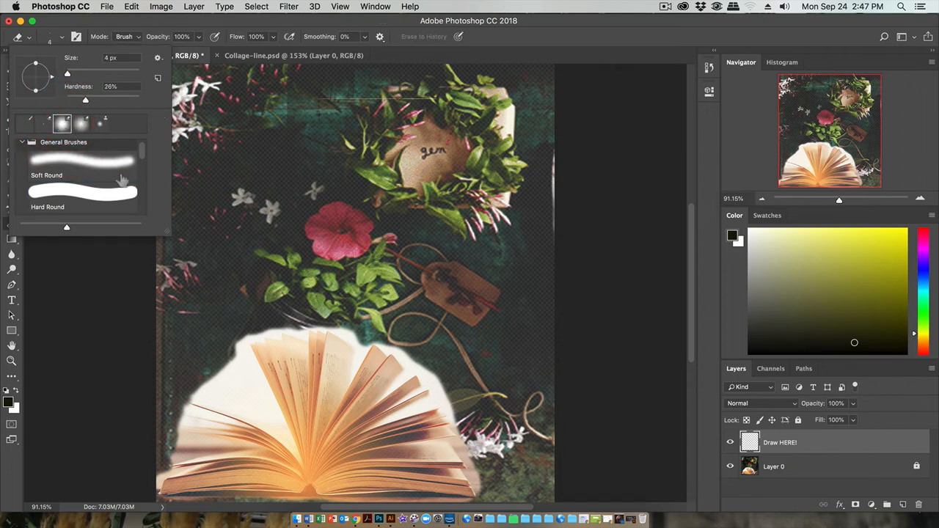
{"action": "left_click", "coordinate": [95, 193]}
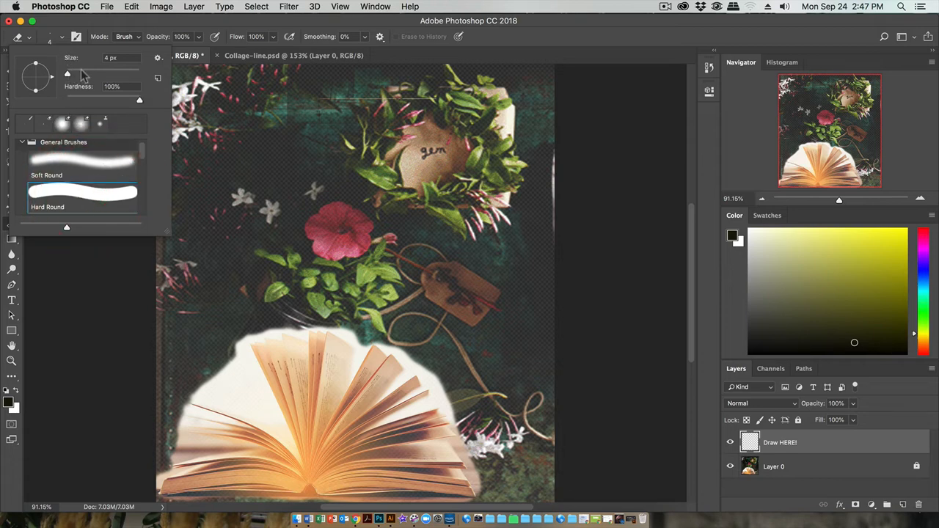
{"action": "left_click", "coordinate": [139, 22]}
{"action": "right_click", "coordinate": [296, 242]}
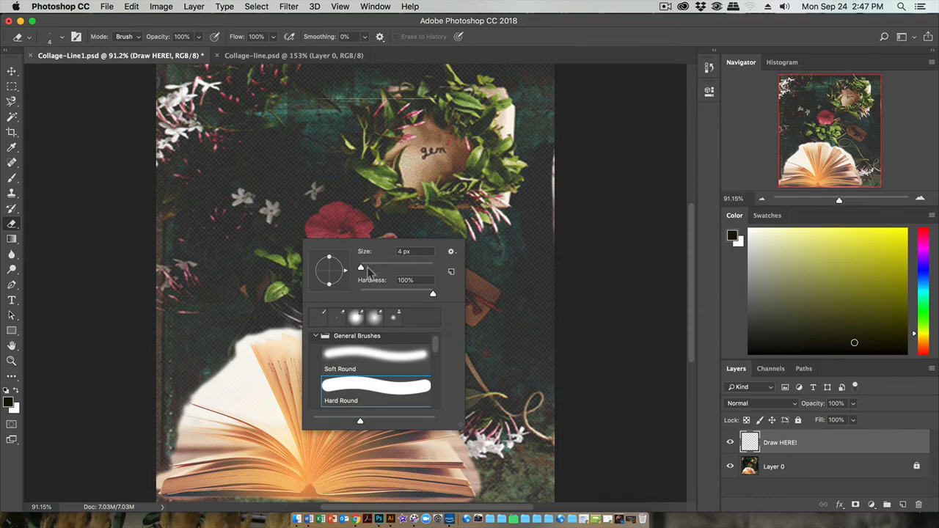
{"action": "left_click_drag", "start_coordinate": [361, 268], "coordinate": [364, 270]}
{"action": "left_click", "coordinate": [616, 203]}
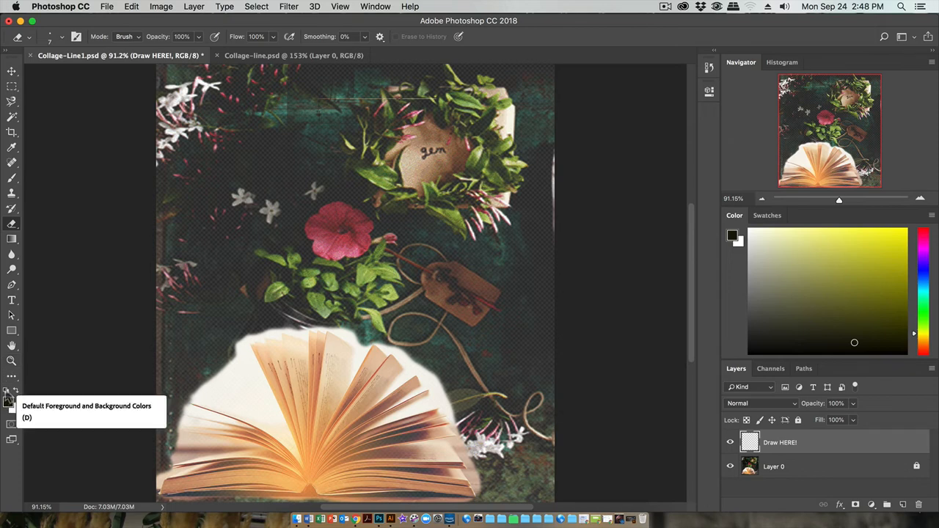
Step: Reset the foreground and background colors to the default black and white
{"action": "left_click", "coordinate": [6, 397]}
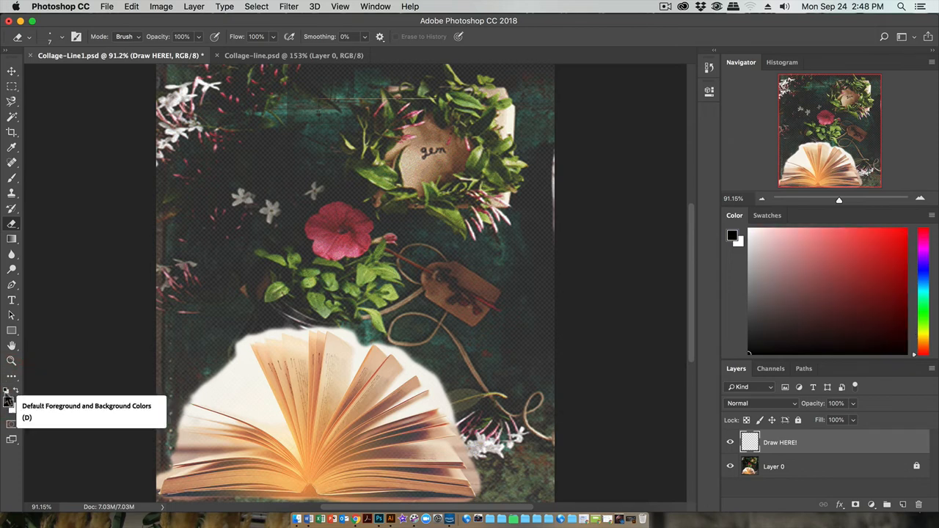
{"action": "left_click", "coordinate": [7, 397]}
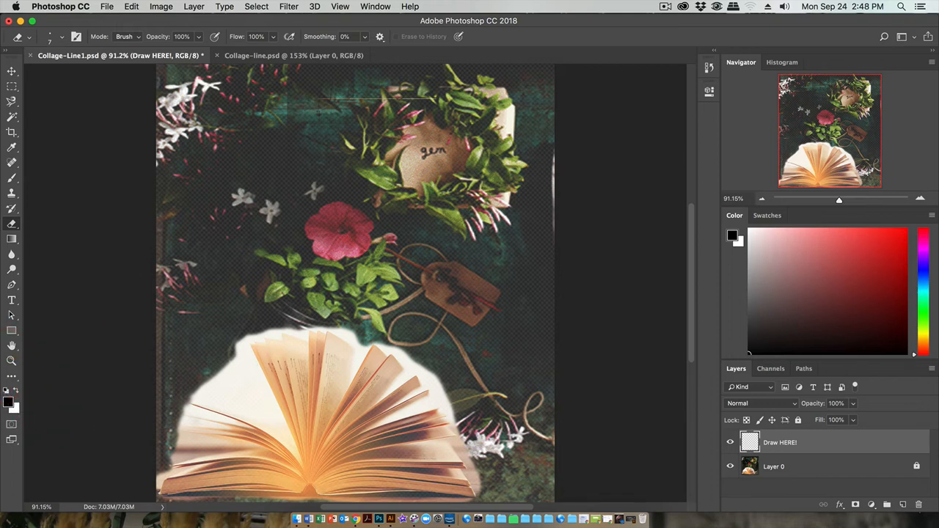
Step: Try a dark red foreground color and restore the default black and white
{"action": "left_click", "coordinate": [8, 400]}
{"action": "left_click", "coordinate": [519, 225]}
{"action": "left_click", "coordinate": [708, 134]}
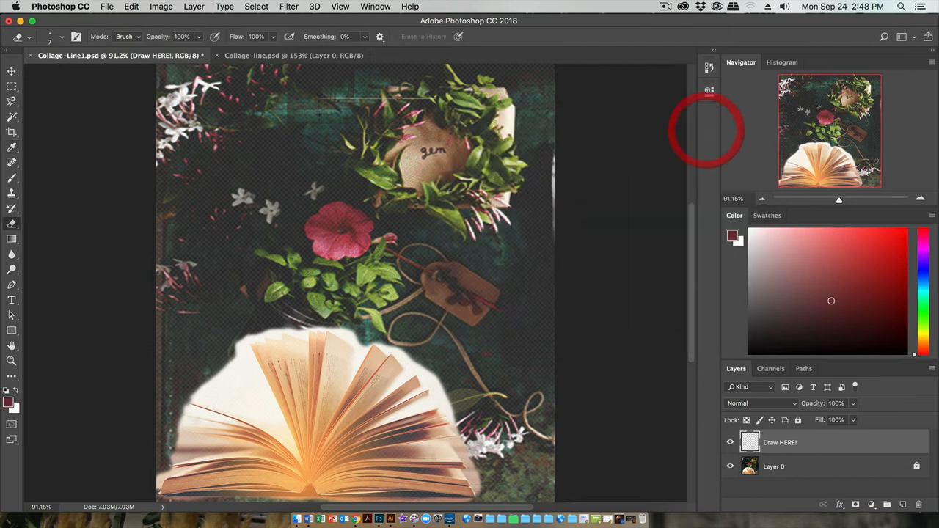
{"action": "key", "text": "d"}
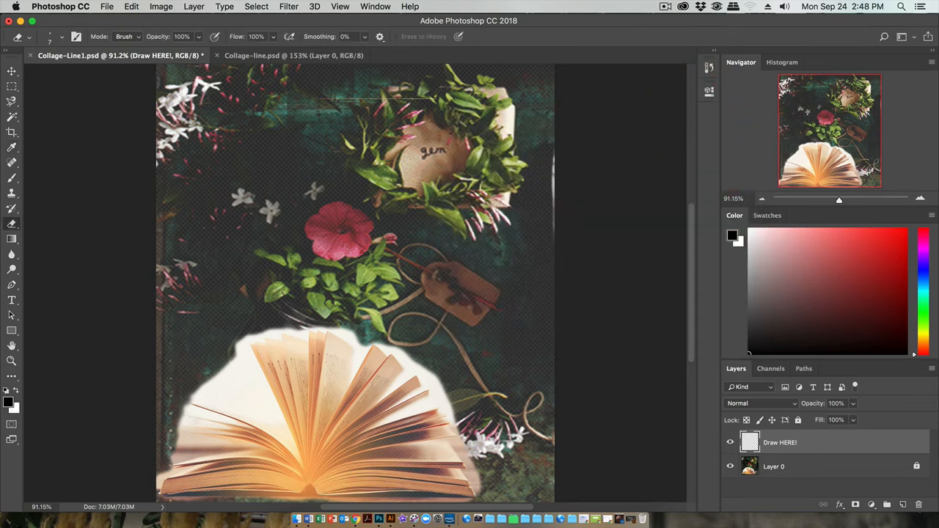
Step: Switch to the Brush tool and set its size to 12 px with the Hard Round tip
{"action": "left_click", "coordinate": [12, 178]}
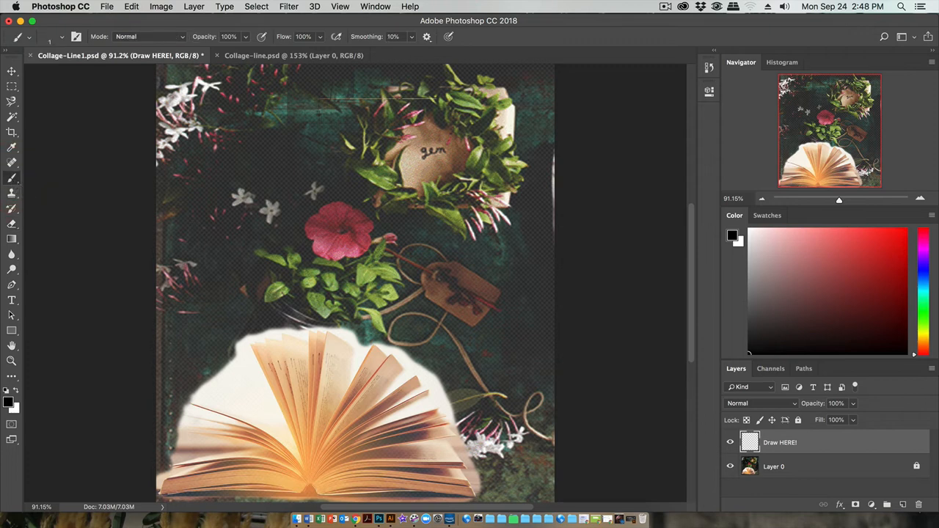
{"action": "mouse_move", "coordinate": [315, 238]}
{"action": "left_mouse_down"}
{"action": "mouse_move", "coordinate": [317, 256]}
{"action": "mouse_move", "coordinate": [349, 255]}
{"action": "left_mouse_up"}
{"action": "right_click", "coordinate": [349, 256]}
{"action": "left_click_drag", "start_coordinate": [435, 263], "coordinate": [439, 262]}
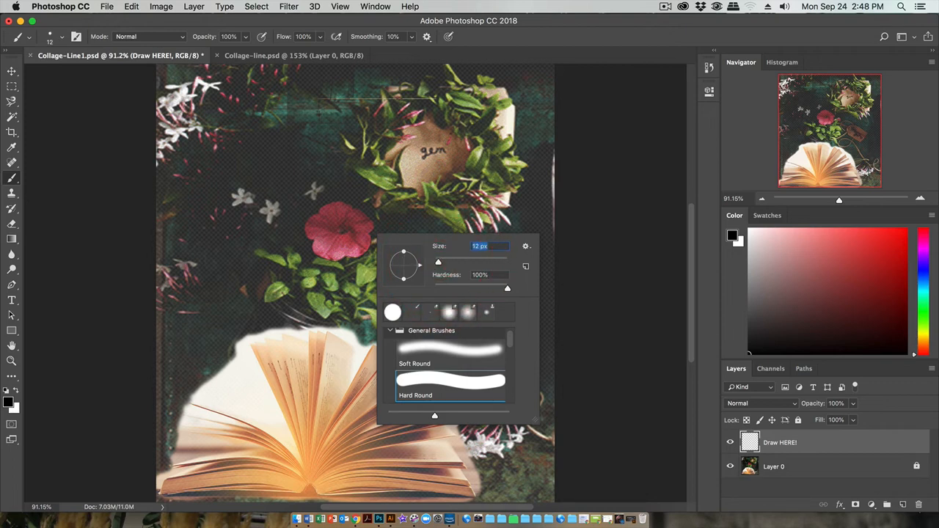
Step: Trace a closed black outline around the pink flower on the Draw HERE! layer
{"action": "mouse_move", "coordinate": [360, 257]}
{"action": "left_mouse_down"}
{"action": "mouse_move", "coordinate": [322, 256]}
{"action": "mouse_move", "coordinate": [312, 236]}
{"action": "left_mouse_up"}
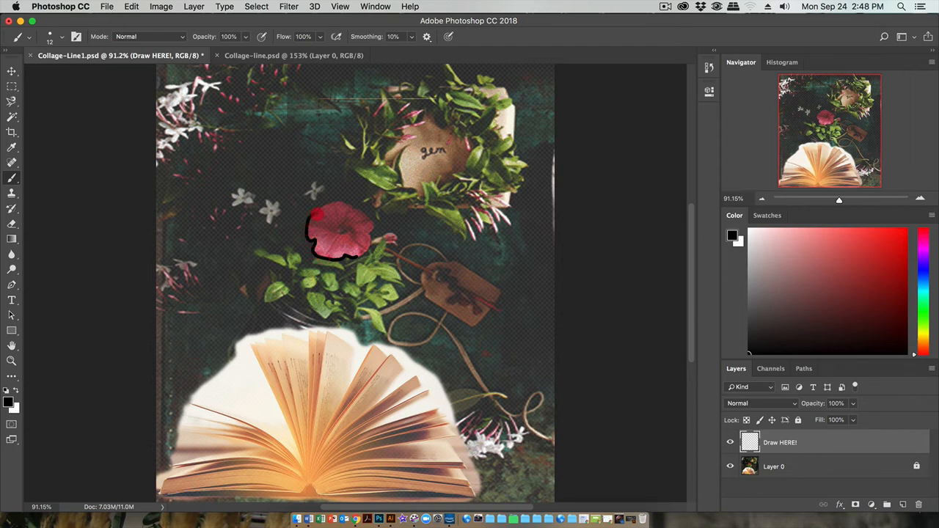
{"action": "left_click_drag", "start_coordinate": [331, 201], "coordinate": [341, 201]}
{"action": "left_click_drag", "start_coordinate": [372, 222], "coordinate": [374, 228]}
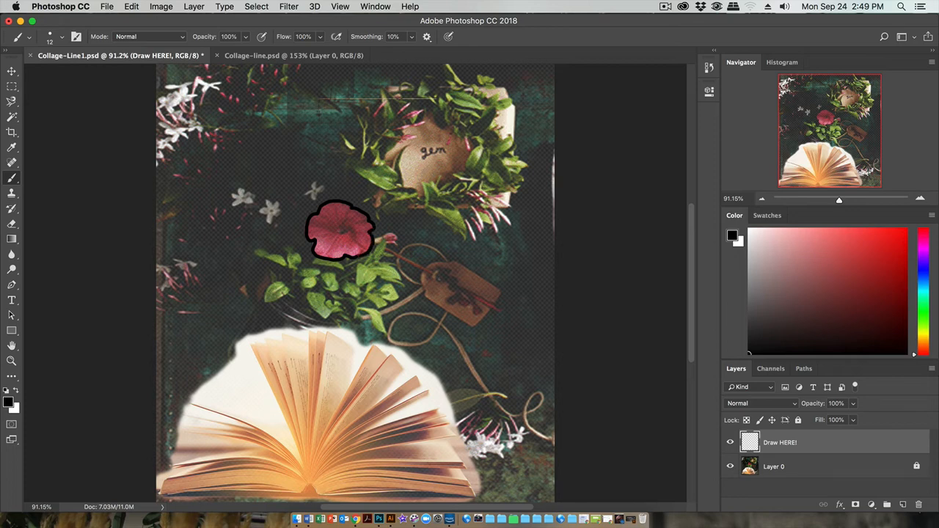
{"action": "left_click_drag", "start_coordinate": [374, 227], "coordinate": [372, 223]}
Step: With the brush at 7 px, draw the flower's oval center and the fold line running to its lower edge
{"action": "left_click", "coordinate": [921, 199]}
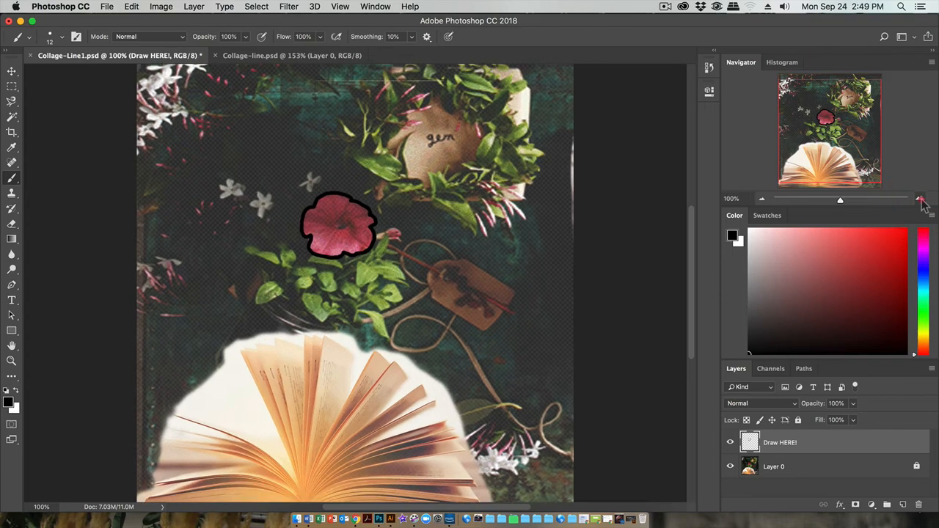
{"action": "left_click", "coordinate": [920, 199]}
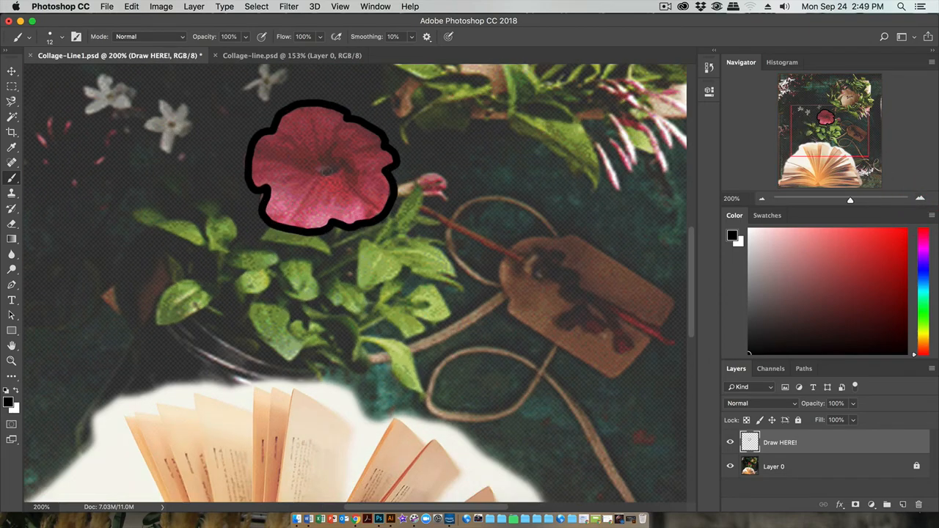
{"action": "right_click", "coordinate": [315, 188]}
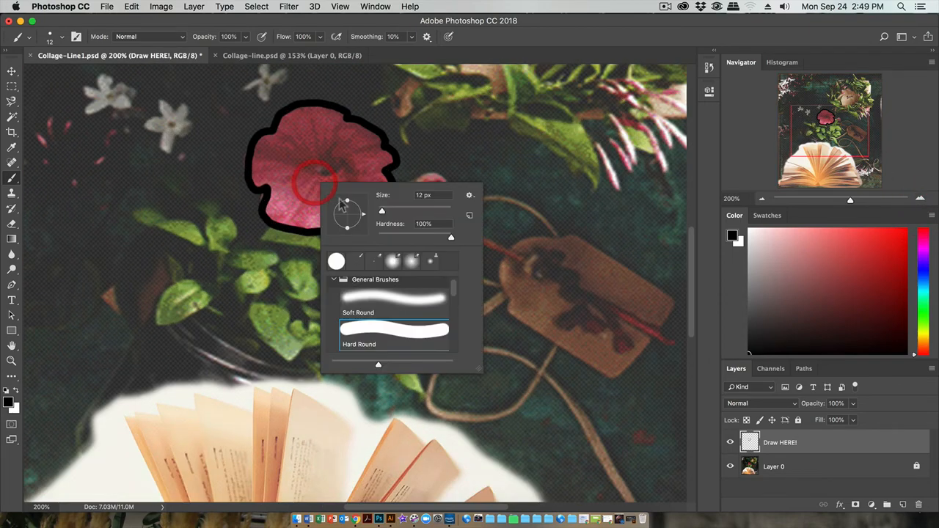
{"action": "left_click_drag", "start_coordinate": [383, 212], "coordinate": [380, 212]}
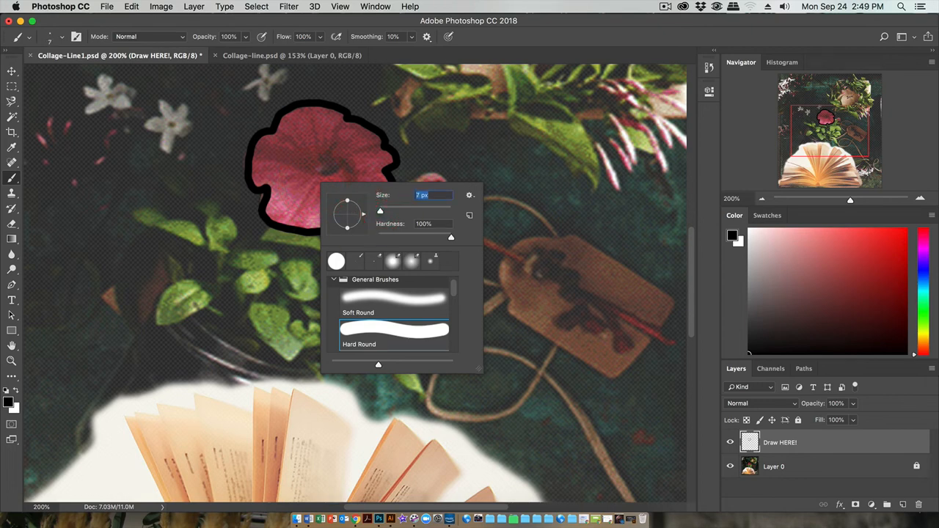
{"action": "mouse_move", "coordinate": [291, 224]}
{"action": "left_mouse_down"}
{"action": "mouse_move", "coordinate": [317, 173]}
{"action": "mouse_move", "coordinate": [343, 170]}
{"action": "mouse_move", "coordinate": [339, 157]}
{"action": "mouse_move", "coordinate": [317, 175]}
{"action": "left_mouse_up"}
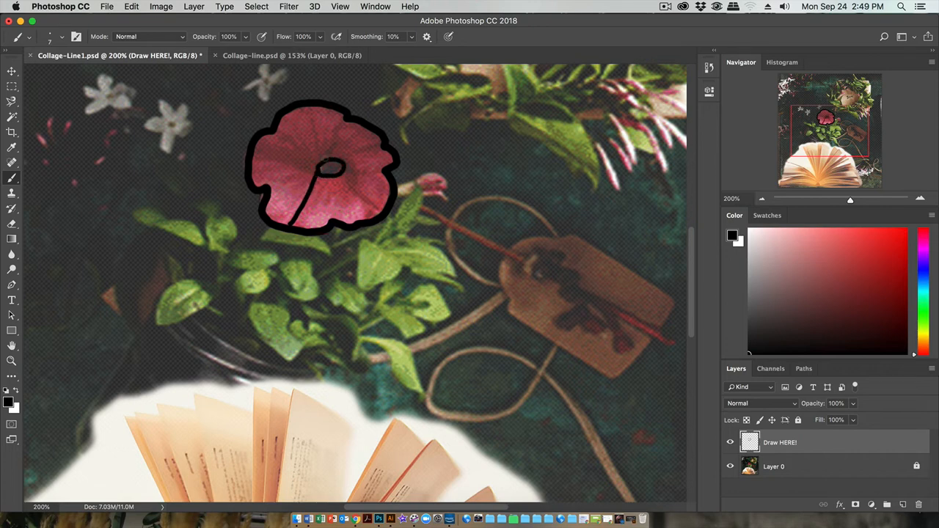
Step: With the brush at 3 px, draw thin vein and shading contours on the petals around the flower's center
{"action": "right_click", "coordinate": [317, 173]}
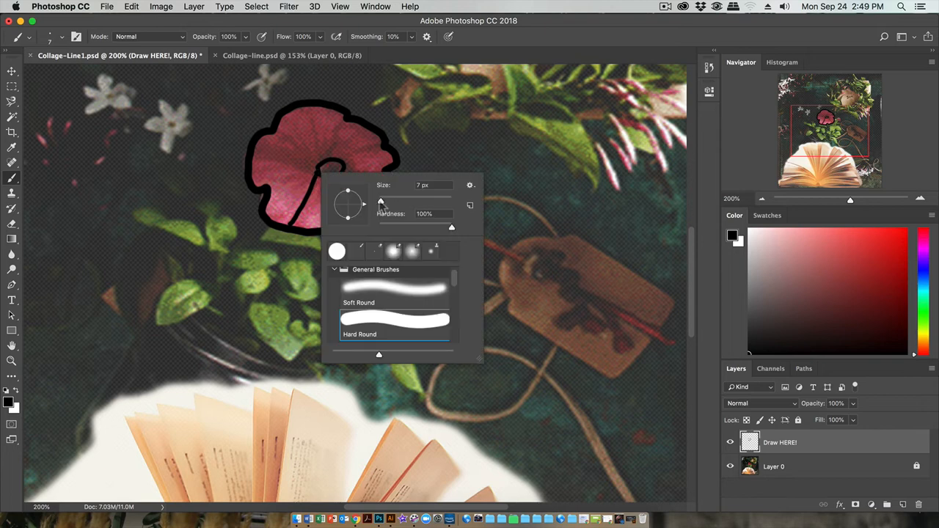
{"action": "left_click_drag", "start_coordinate": [381, 201], "coordinate": [380, 203]}
{"action": "left_click", "coordinate": [317, 175]}
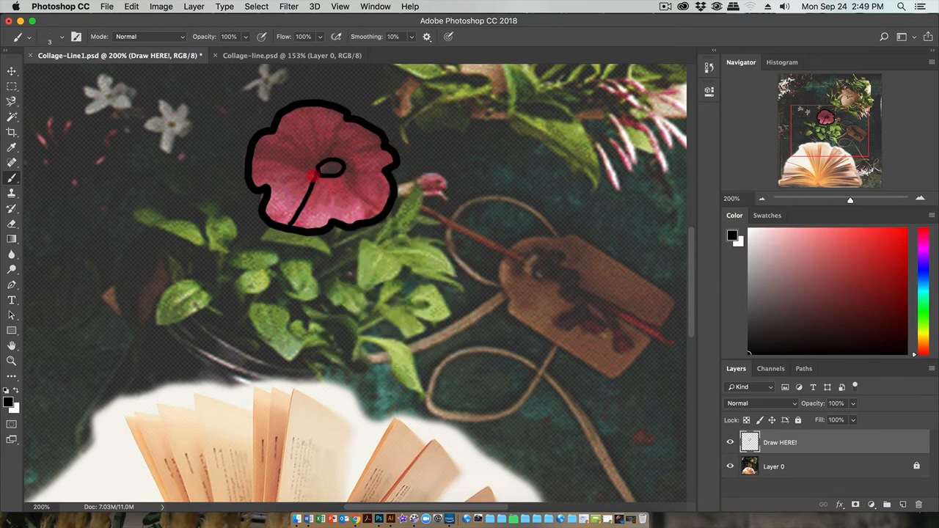
{"action": "mouse_move", "coordinate": [317, 175]}
{"action": "left_mouse_down"}
{"action": "mouse_move", "coordinate": [251, 160]}
{"action": "mouse_move", "coordinate": [252, 151]}
{"action": "mouse_move", "coordinate": [289, 146]}
{"action": "mouse_move", "coordinate": [279, 138]}
{"action": "mouse_move", "coordinate": [293, 134]}
{"action": "mouse_move", "coordinate": [316, 150]}
{"action": "mouse_move", "coordinate": [306, 117]}
{"action": "mouse_move", "coordinate": [317, 147]}
{"action": "mouse_move", "coordinate": [323, 123]}
{"action": "mouse_move", "coordinate": [326, 132]}
{"action": "left_mouse_up"}
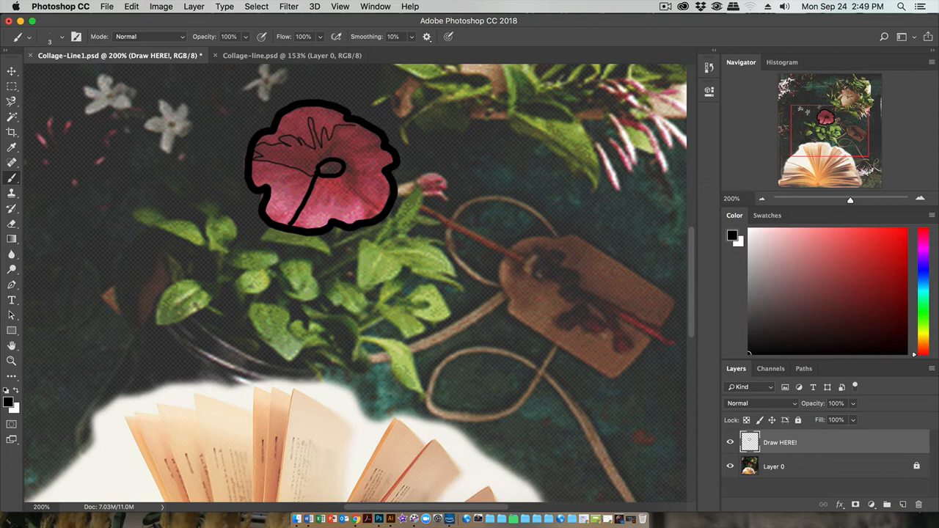
{"action": "left_click", "coordinate": [326, 130]}
{"action": "left_click_drag", "start_coordinate": [342, 175], "coordinate": [380, 216]}
{"action": "mouse_move", "coordinate": [358, 175]}
{"action": "left_mouse_down"}
{"action": "mouse_move", "coordinate": [377, 176]}
{"action": "mouse_move", "coordinate": [354, 156]}
{"action": "mouse_move", "coordinate": [375, 151]}
{"action": "left_mouse_up"}
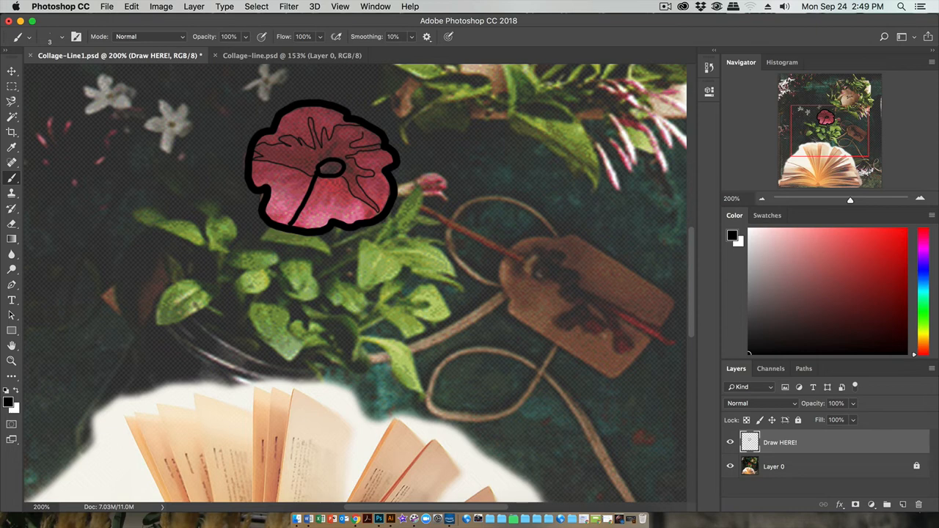
{"action": "mouse_move", "coordinate": [351, 131]}
{"action": "left_mouse_down"}
{"action": "mouse_move", "coordinate": [339, 133]}
{"action": "mouse_move", "coordinate": [360, 136]}
{"action": "left_mouse_up"}
{"action": "mouse_move", "coordinate": [302, 175]}
{"action": "left_mouse_down"}
{"action": "mouse_move", "coordinate": [285, 179]}
{"action": "mouse_move", "coordinate": [304, 180]}
{"action": "mouse_move", "coordinate": [295, 181]}
{"action": "left_mouse_up"}
Step: With the brush at 11 px, outline five of the green leaves below the flower
{"action": "right_click", "coordinate": [312, 268]}
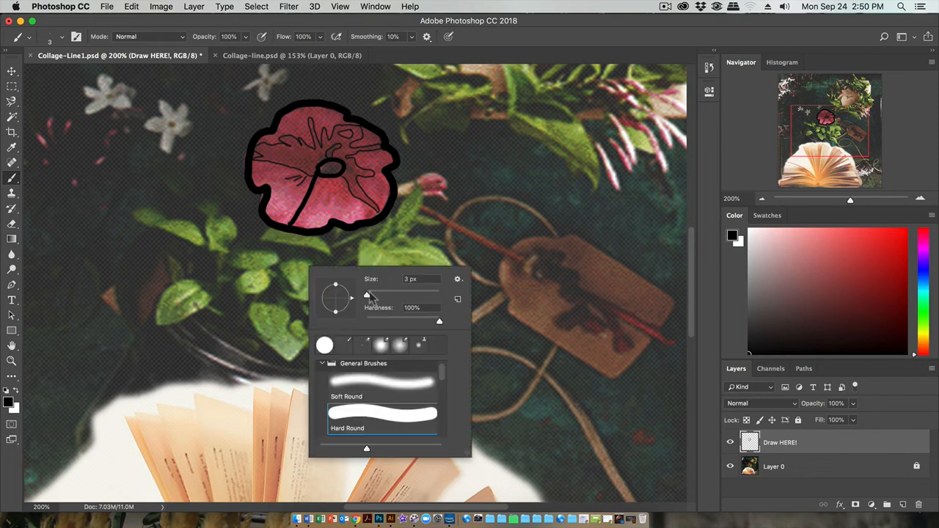
{"action": "left_click_drag", "start_coordinate": [369, 295], "coordinate": [370, 295]}
{"action": "mouse_move", "coordinate": [282, 261]}
{"action": "left_mouse_down"}
{"action": "mouse_move", "coordinate": [307, 262]}
{"action": "mouse_move", "coordinate": [320, 286]}
{"action": "mouse_move", "coordinate": [309, 302]}
{"action": "mouse_move", "coordinate": [288, 299]}
{"action": "left_mouse_up"}
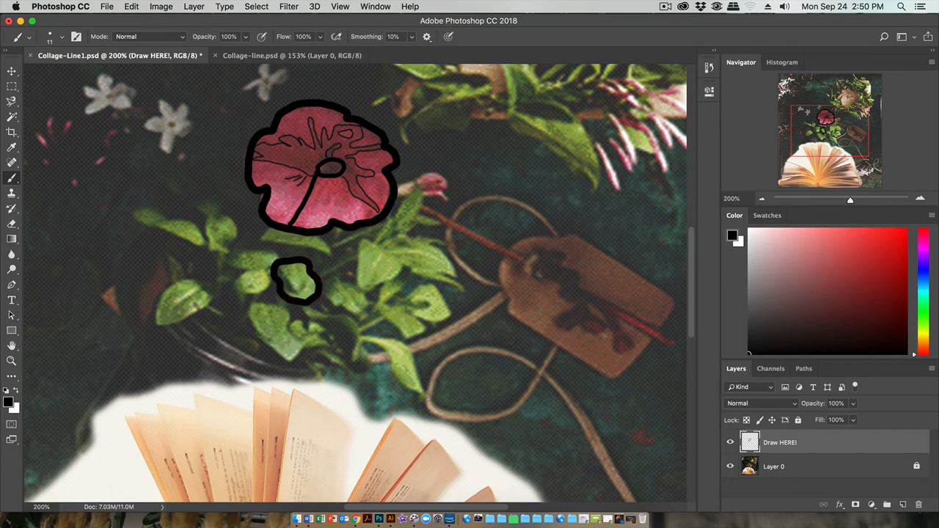
{"action": "mouse_move", "coordinate": [239, 278]}
{"action": "left_mouse_down"}
{"action": "mouse_move", "coordinate": [264, 293]}
{"action": "mouse_move", "coordinate": [269, 272]}
{"action": "mouse_move", "coordinate": [245, 274]}
{"action": "mouse_move", "coordinate": [226, 261]}
{"action": "mouse_move", "coordinate": [238, 246]}
{"action": "mouse_move", "coordinate": [279, 266]}
{"action": "left_mouse_up"}
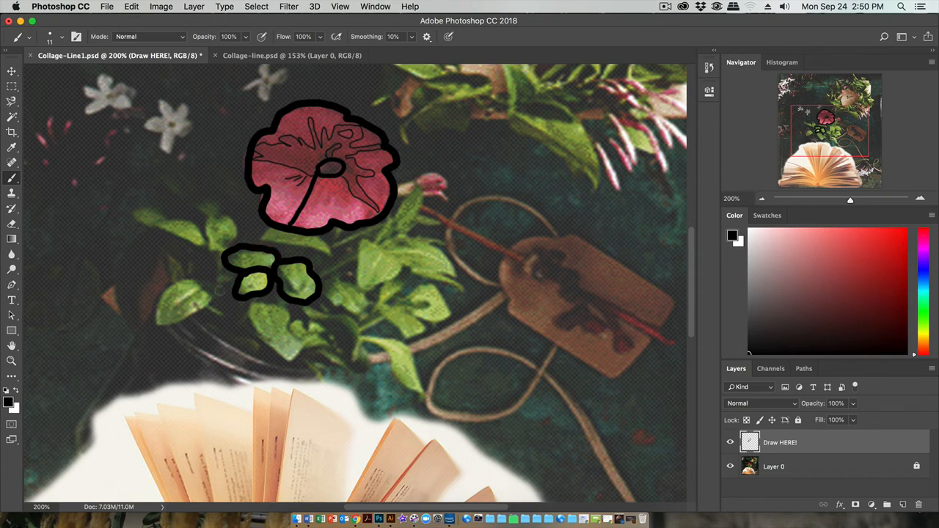
{"action": "mouse_move", "coordinate": [221, 290]}
{"action": "left_mouse_down"}
{"action": "mouse_move", "coordinate": [155, 325]}
{"action": "mouse_move", "coordinate": [154, 299]}
{"action": "mouse_move", "coordinate": [214, 276]}
{"action": "left_mouse_up"}
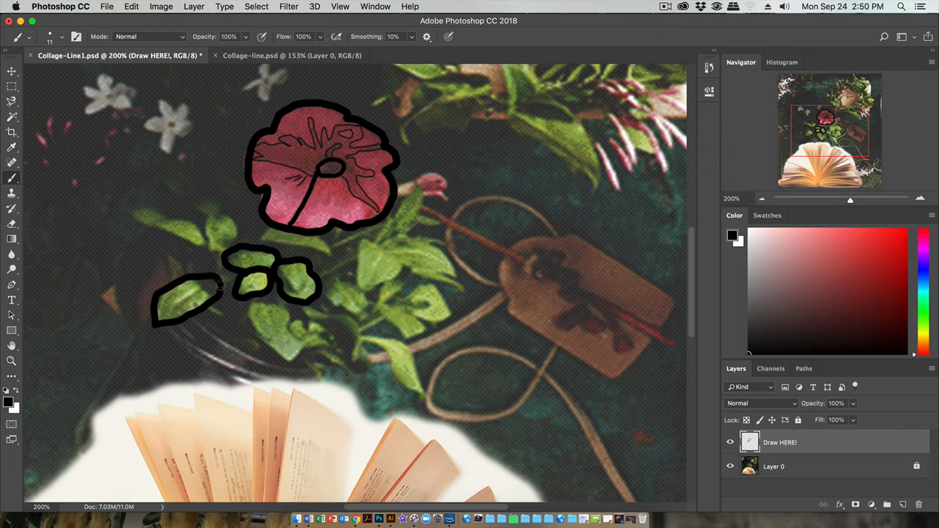
{"action": "mouse_move", "coordinate": [155, 300]}
{"action": "left_mouse_down"}
{"action": "mouse_move", "coordinate": [184, 278]}
{"action": "mouse_move", "coordinate": [221, 283]}
{"action": "mouse_move", "coordinate": [200, 220]}
{"action": "mouse_move", "coordinate": [213, 211]}
{"action": "mouse_move", "coordinate": [240, 220]}
{"action": "mouse_move", "coordinate": [231, 246]}
{"action": "left_mouse_up"}
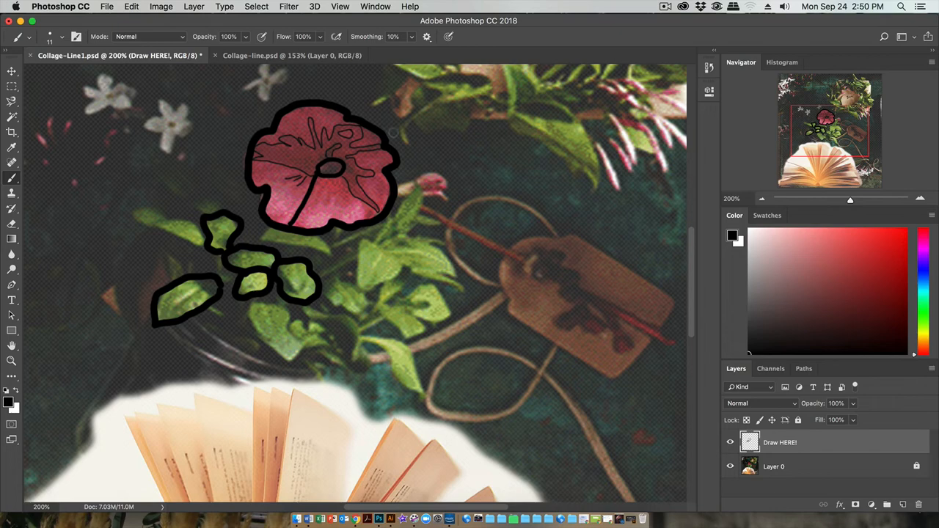
Step: Switch to the Collage-line.psd document, fit the whole image in view and undock the Layers panel
{"action": "left_click", "coordinate": [242, 55]}
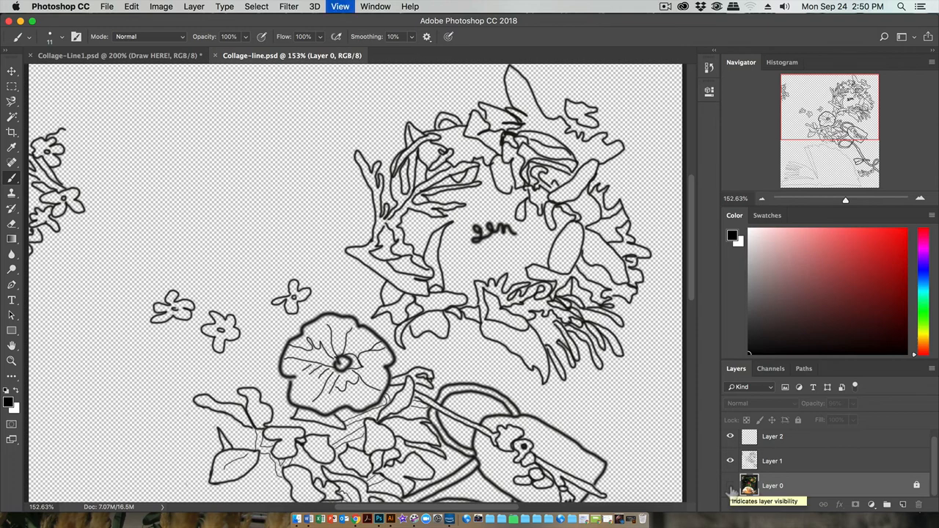
{"action": "key", "text": "super+0"}
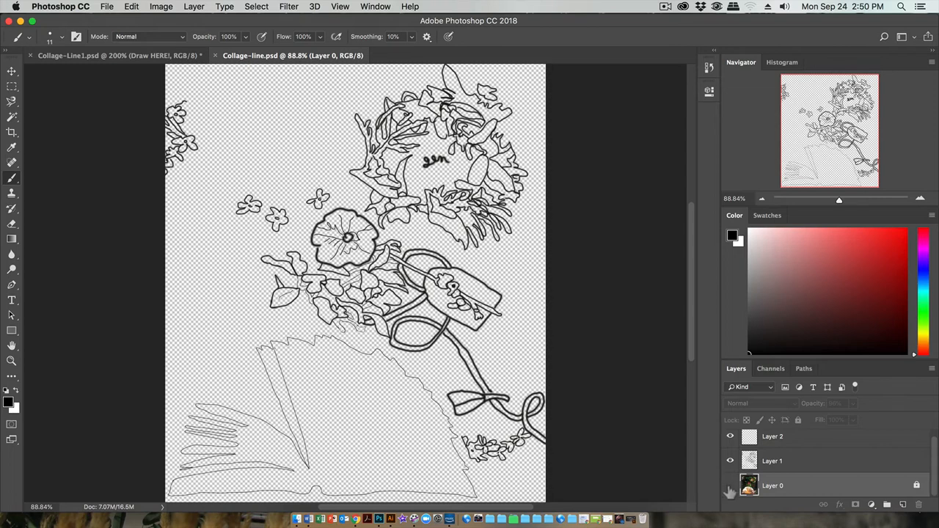
{"action": "left_click_drag", "start_coordinate": [736, 369], "coordinate": [638, 122]}
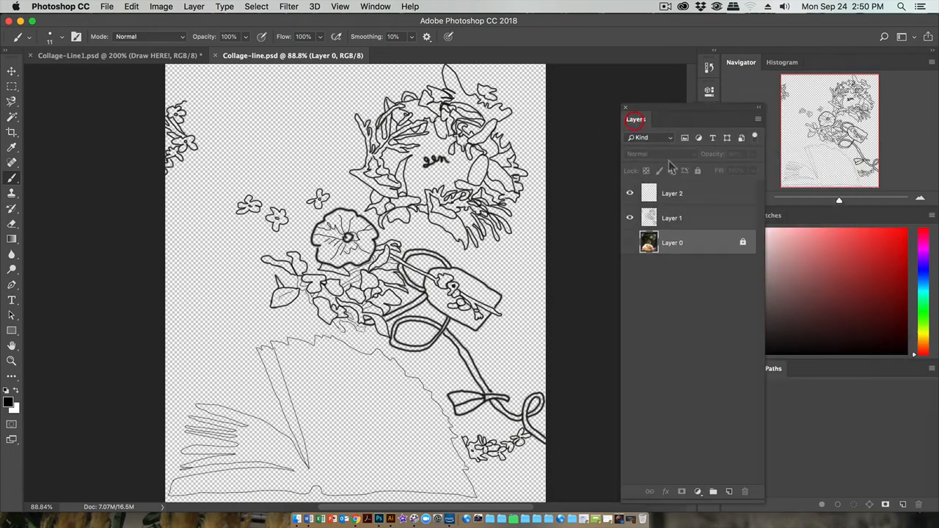
Step: Compare the finished line drawing with and without the collage image by toggling Layer 0, leaving Layer 0 shown
{"action": "left_click", "coordinate": [630, 243]}
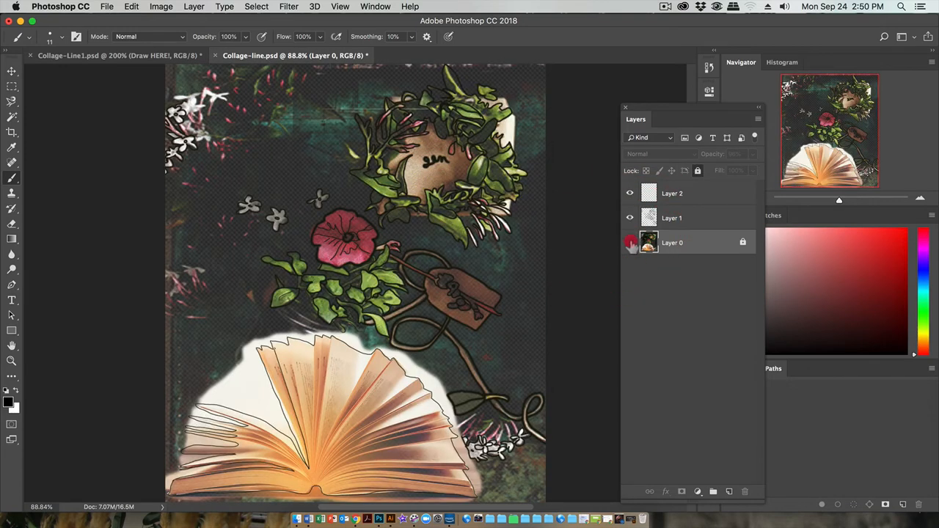
{"action": "left_click", "coordinate": [630, 243]}
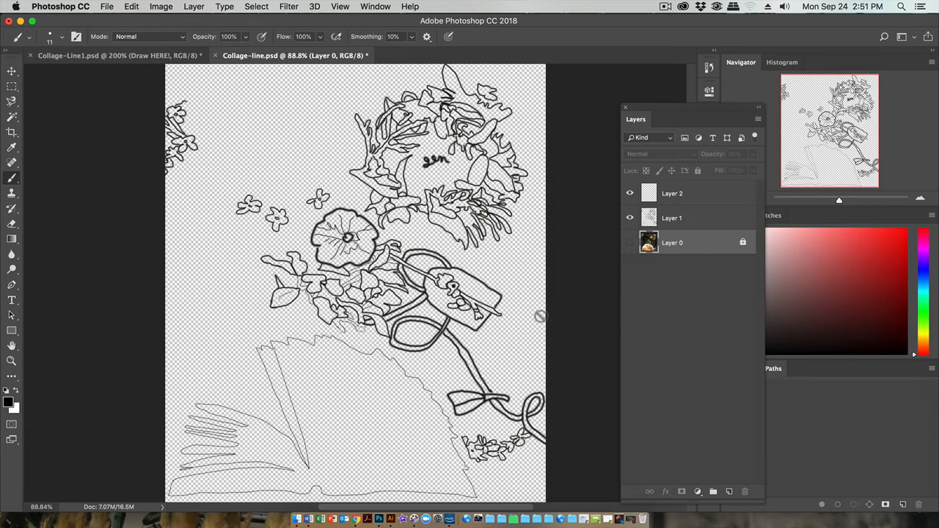
{"action": "left_click", "coordinate": [629, 243]}
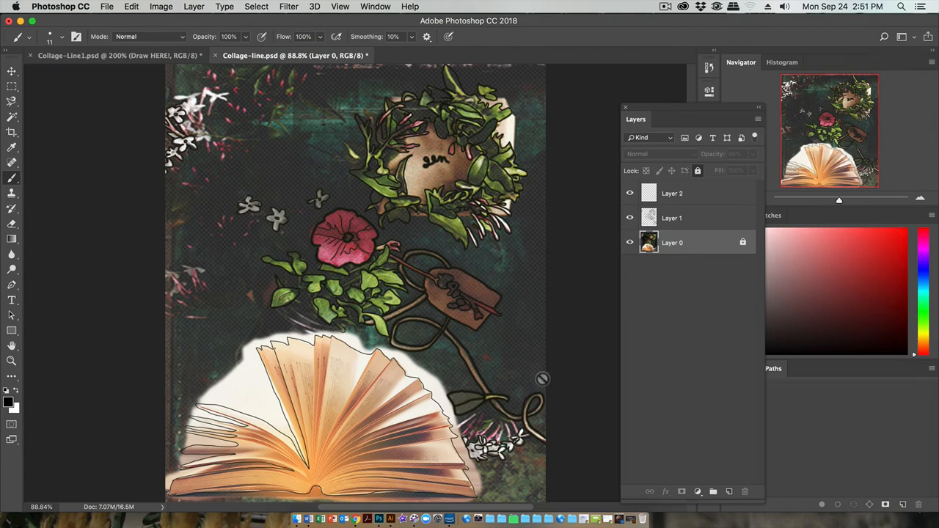
{"action": "left_click", "coordinate": [630, 242]}
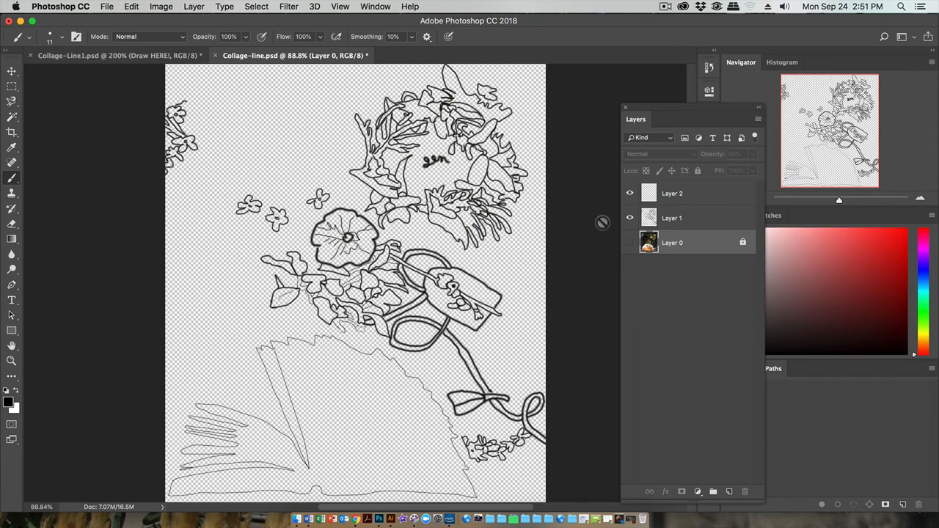
{"action": "left_click", "coordinate": [629, 242]}
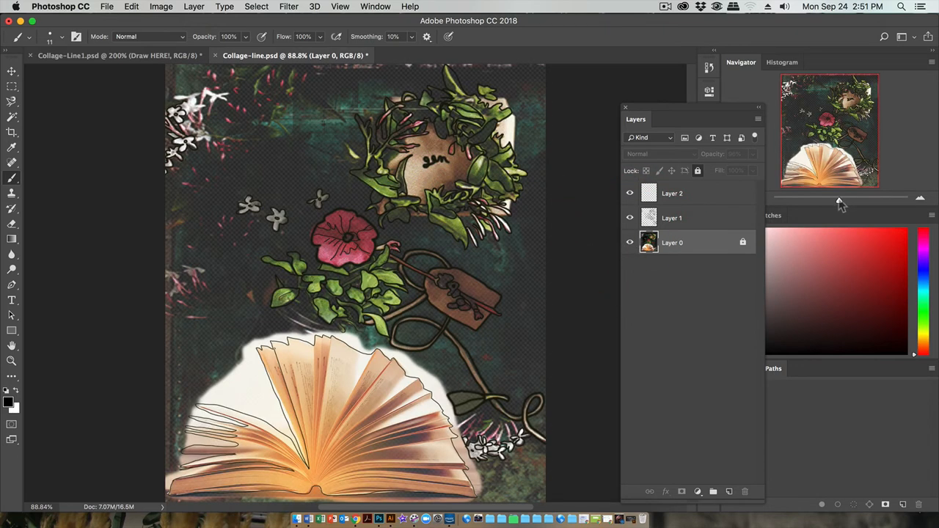
Step: Delete the empty Layer 2 and make the line drawing's Layer 1 active
{"action": "left_click_drag", "start_coordinate": [839, 199], "coordinate": [844, 200]}
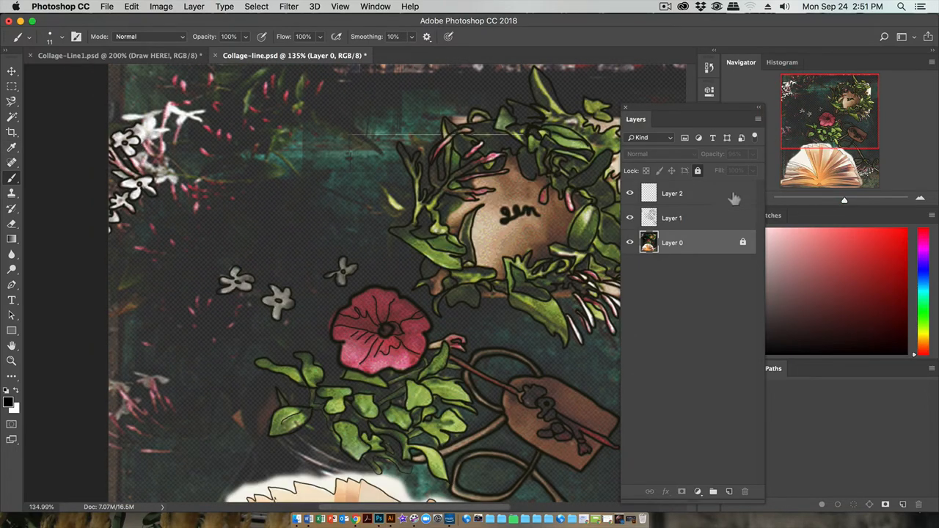
{"action": "left_click", "coordinate": [701, 218]}
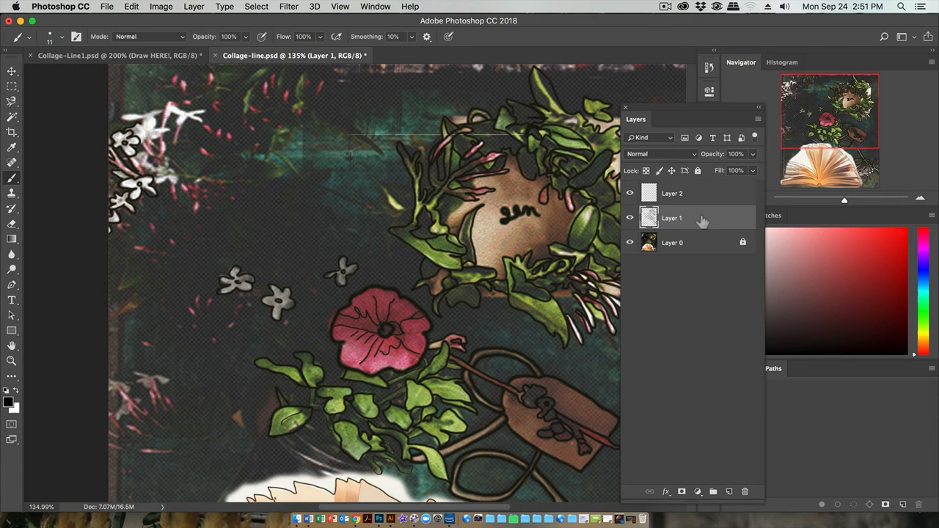
{"action": "left_click", "coordinate": [682, 194]}
{"action": "left_click", "coordinate": [630, 195]}
{"action": "left_click", "coordinate": [631, 195]}
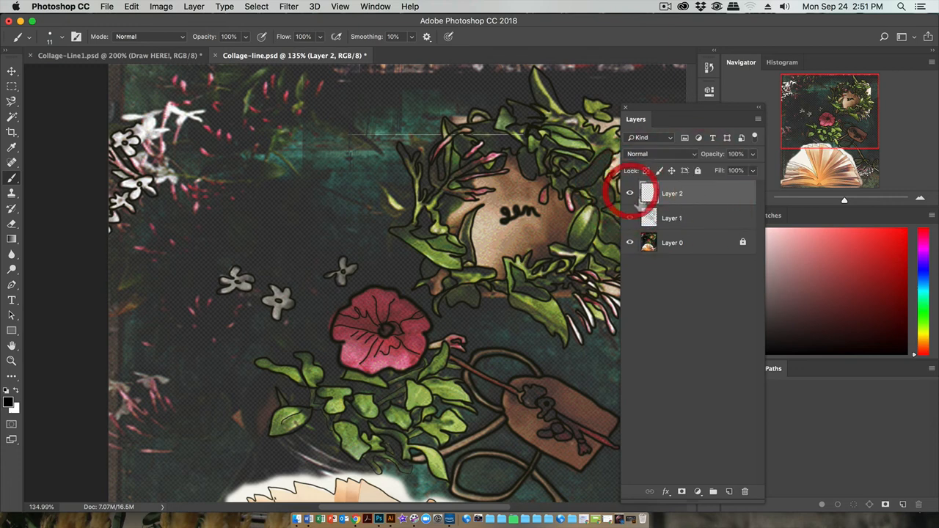
{"action": "left_click", "coordinate": [744, 493]}
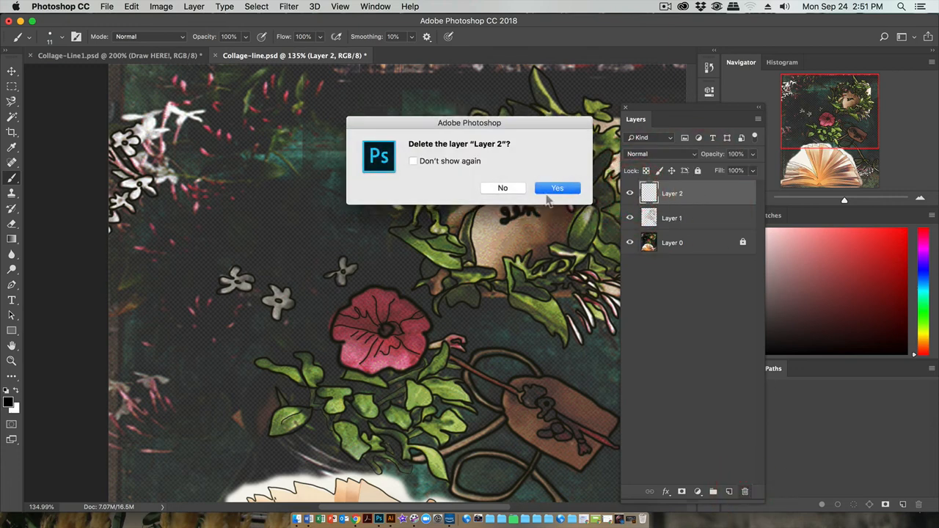
{"action": "left_click", "coordinate": [554, 189]}
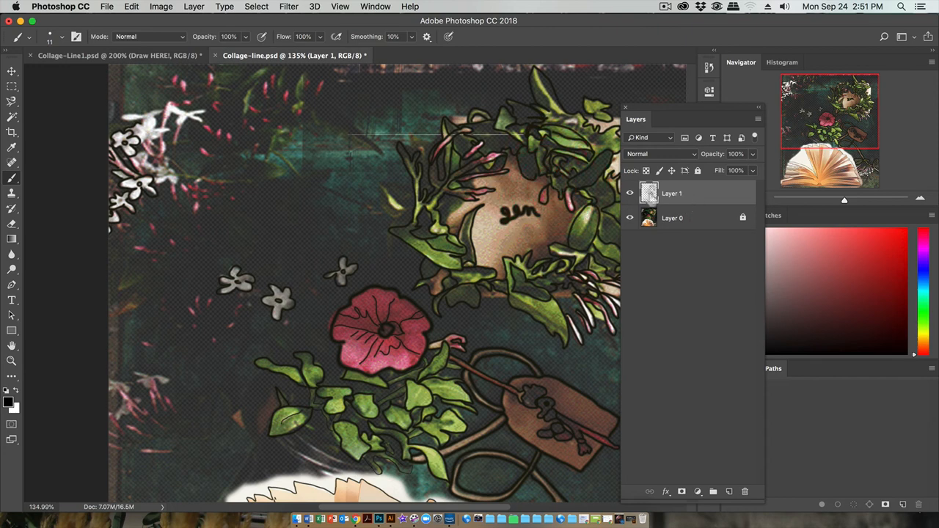
{"action": "left_click", "coordinate": [692, 221]}
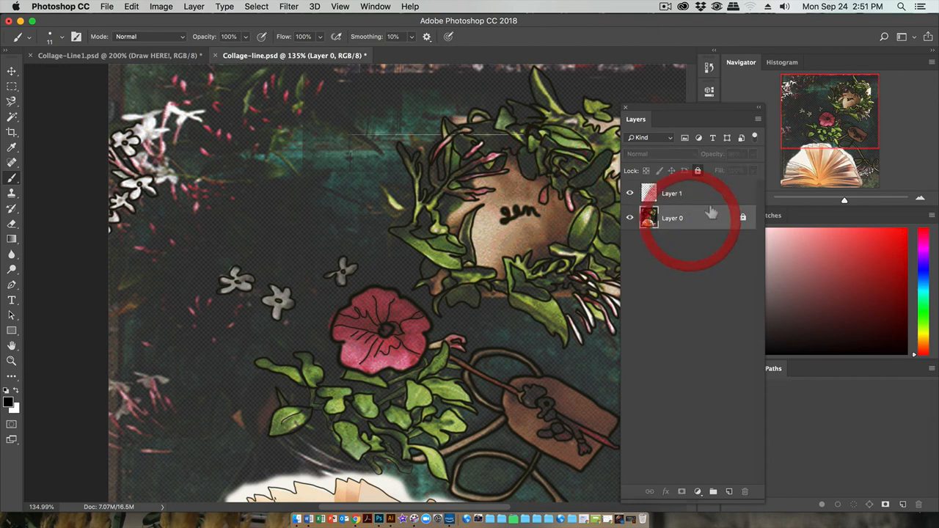
{"action": "left_click", "coordinate": [695, 195]}
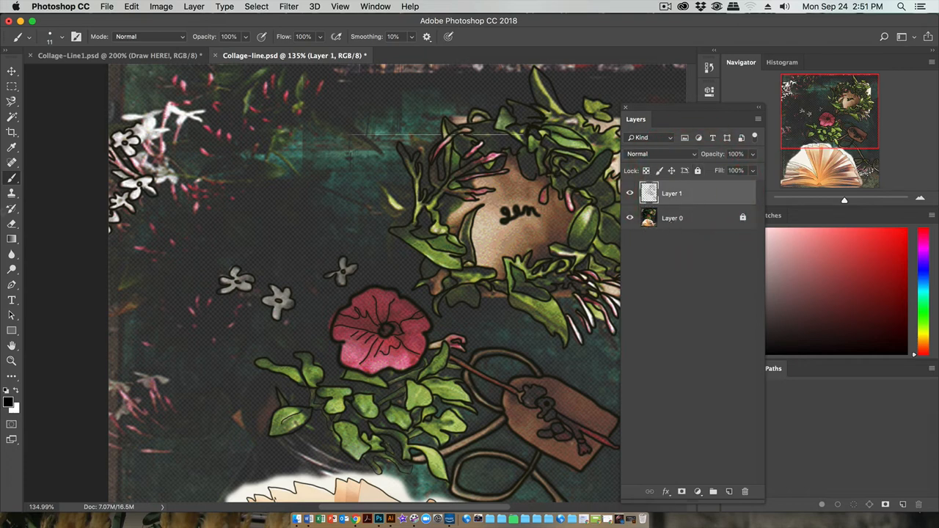
Step: Set the brush to 6 px and outline the upper white blossoms of the flower cluster in the image's upper-left corner
{"action": "right_click", "coordinate": [151, 139]}
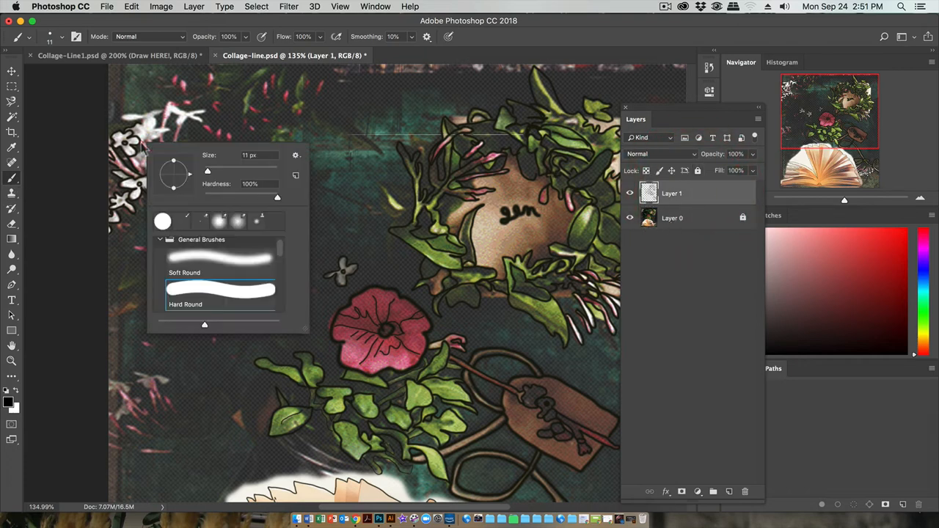
{"action": "left_click_drag", "start_coordinate": [213, 174], "coordinate": [207, 173]}
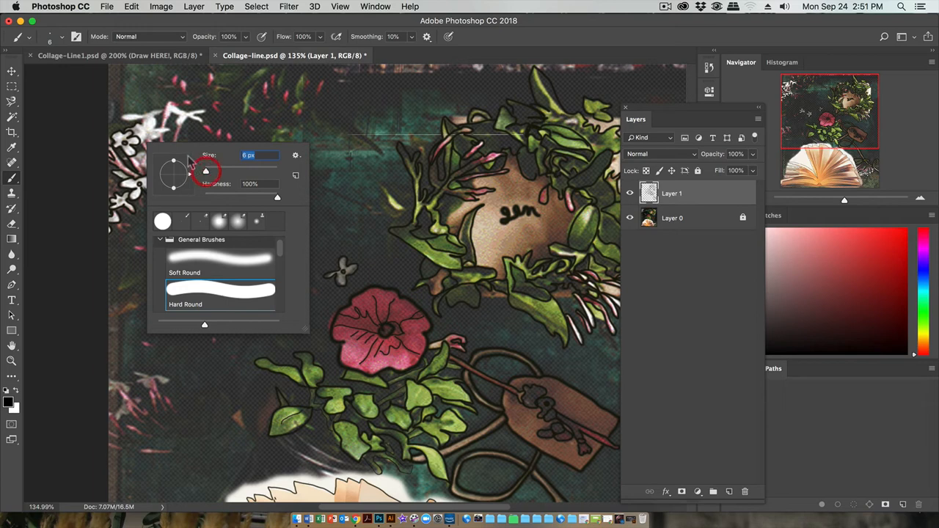
{"action": "left_click", "coordinate": [150, 141]}
{"action": "mouse_move", "coordinate": [150, 141]}
{"action": "left_mouse_down"}
{"action": "mouse_move", "coordinate": [166, 128]}
{"action": "mouse_move", "coordinate": [148, 117]}
{"action": "left_mouse_up"}
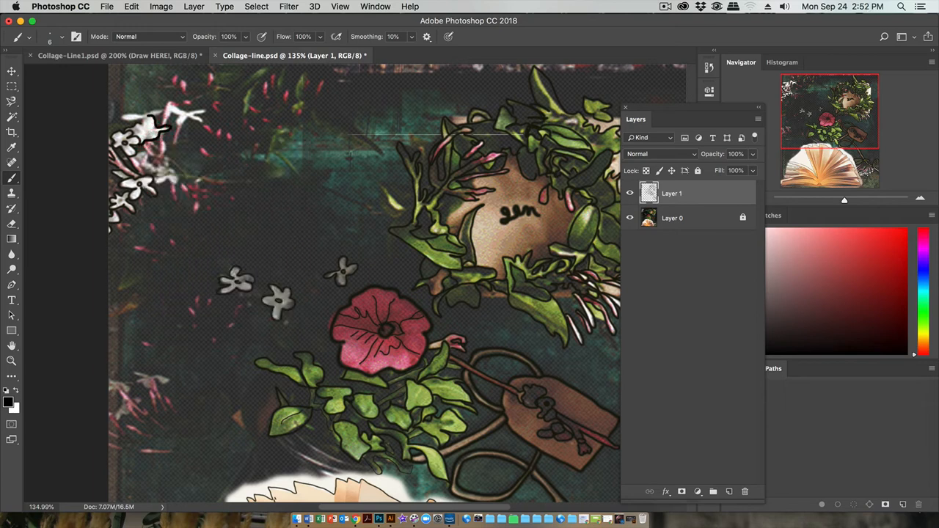
{"action": "left_click", "coordinate": [146, 129]}
{"action": "mouse_move", "coordinate": [138, 120]}
{"action": "left_mouse_down"}
{"action": "mouse_move", "coordinate": [122, 119]}
{"action": "mouse_move", "coordinate": [160, 114]}
{"action": "mouse_move", "coordinate": [170, 99]}
{"action": "mouse_move", "coordinate": [209, 108]}
{"action": "mouse_move", "coordinate": [188, 121]}
{"action": "left_mouse_up"}
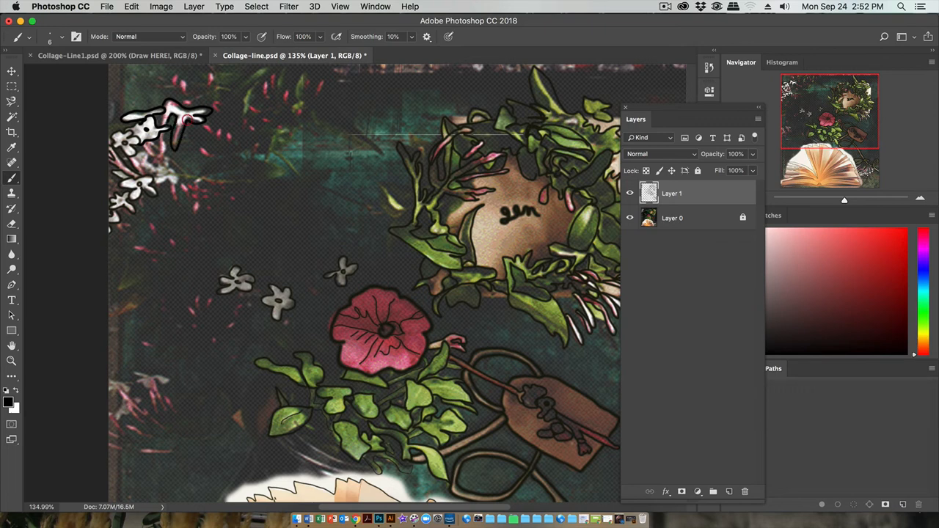
Step: Outline the pink stems and lowest blossom of that flower cluster, and check the lines with Layer 0 temporarily hidden
{"action": "mouse_move", "coordinate": [166, 133]}
{"action": "left_mouse_down"}
{"action": "mouse_move", "coordinate": [155, 164]}
{"action": "mouse_move", "coordinate": [162, 114]}
{"action": "left_mouse_up"}
{"action": "mouse_move", "coordinate": [169, 159]}
{"action": "left_mouse_down"}
{"action": "mouse_move", "coordinate": [182, 183]}
{"action": "mouse_move", "coordinate": [155, 182]}
{"action": "mouse_move", "coordinate": [156, 165]}
{"action": "left_mouse_up"}
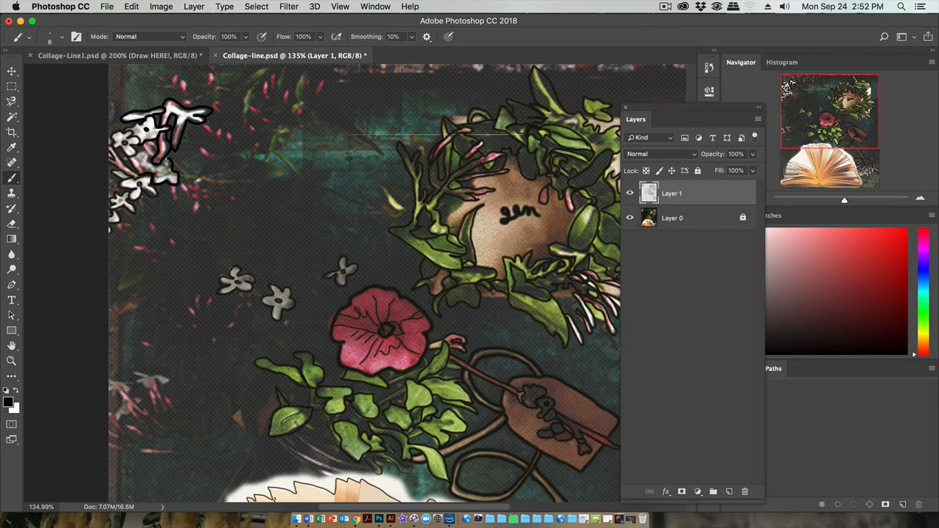
{"action": "left_click", "coordinate": [147, 171]}
{"action": "left_click", "coordinate": [164, 157]}
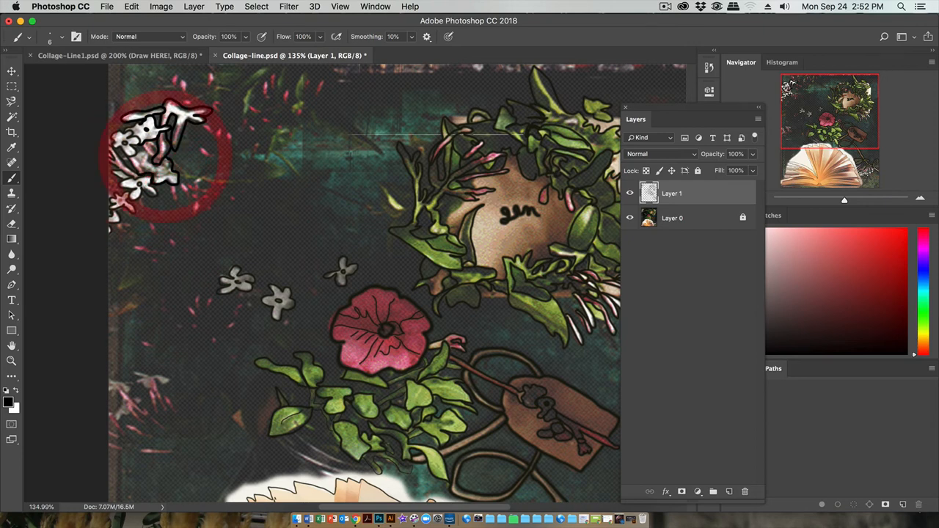
{"action": "left_click", "coordinate": [630, 218]}
{"action": "left_click", "coordinate": [629, 217]}
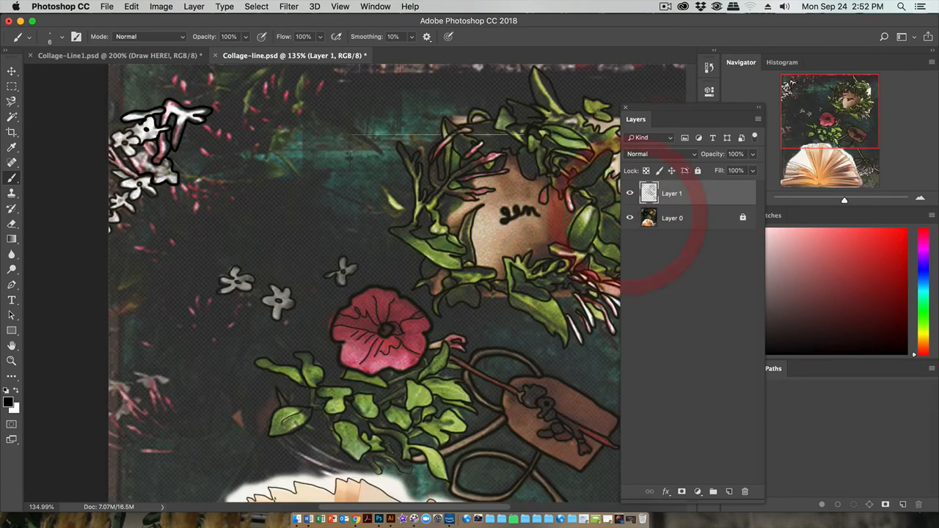
{"action": "mouse_move", "coordinate": [150, 162]}
{"action": "left_mouse_down"}
{"action": "mouse_move", "coordinate": [138, 154]}
{"action": "mouse_move", "coordinate": [150, 172]}
{"action": "left_mouse_up"}
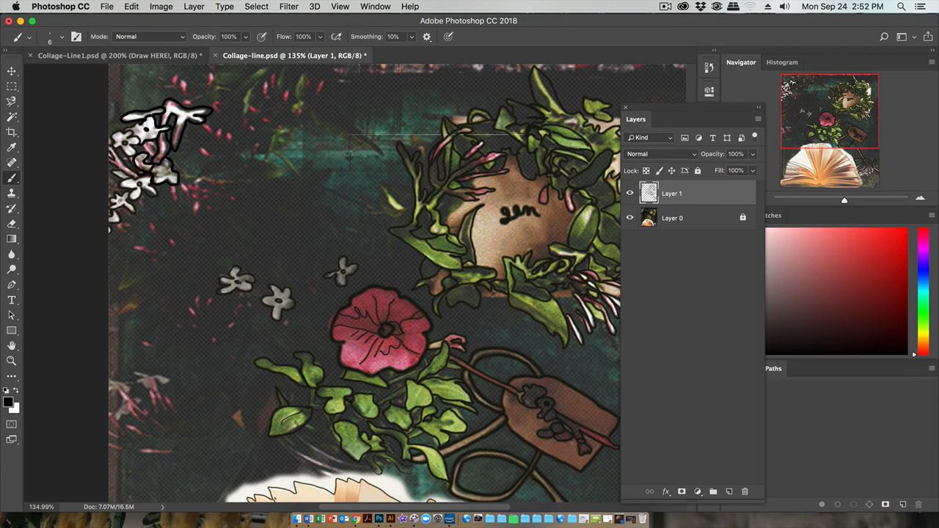
{"action": "left_click", "coordinate": [154, 154]}
{"action": "left_click", "coordinate": [630, 218]}
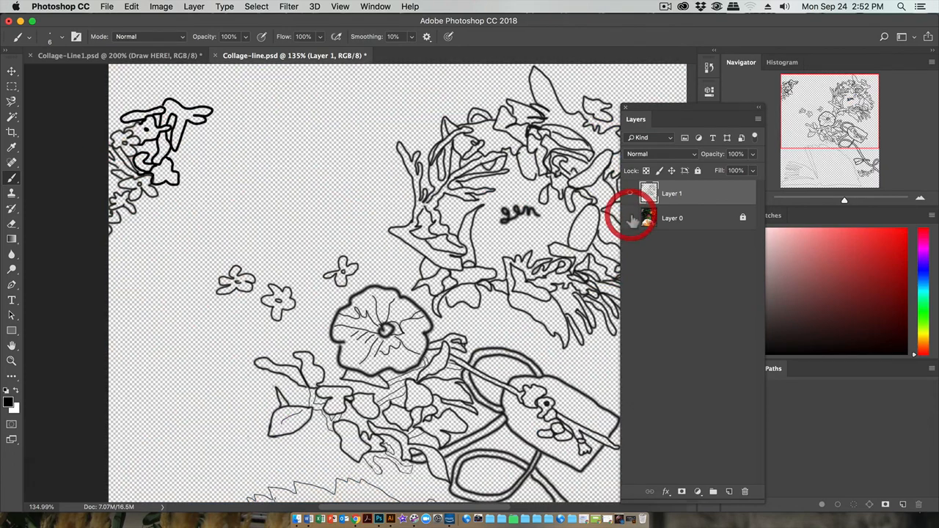
{"action": "left_click", "coordinate": [630, 218]}
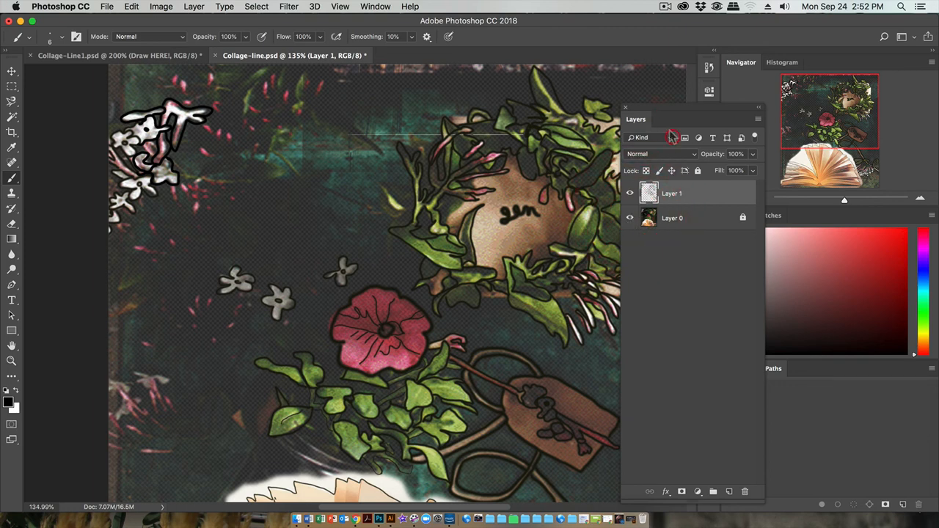
Step: Dock the Layers panel back together with Channels and Paths and fit the whole image in view
{"action": "left_click_drag", "start_coordinate": [637, 122], "coordinate": [741, 371]}
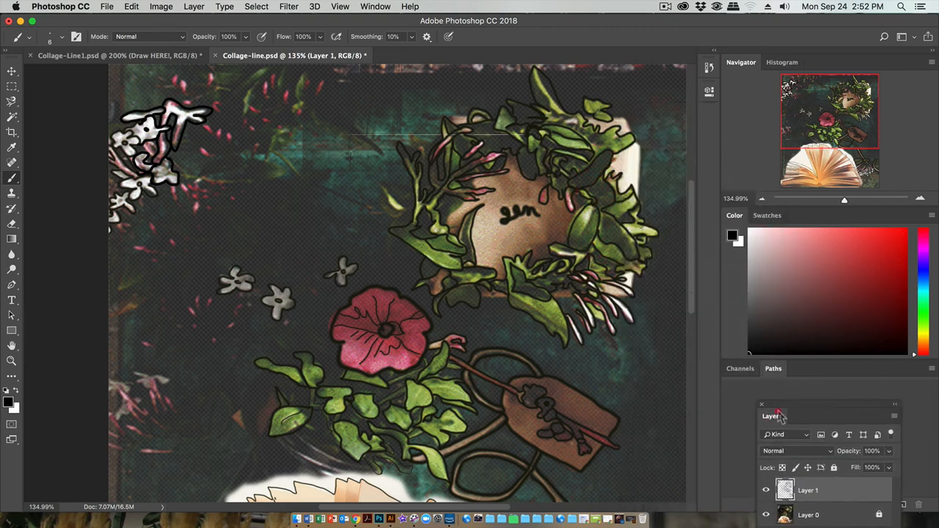
{"action": "left_click_drag", "start_coordinate": [803, 369], "coordinate": [729, 371]}
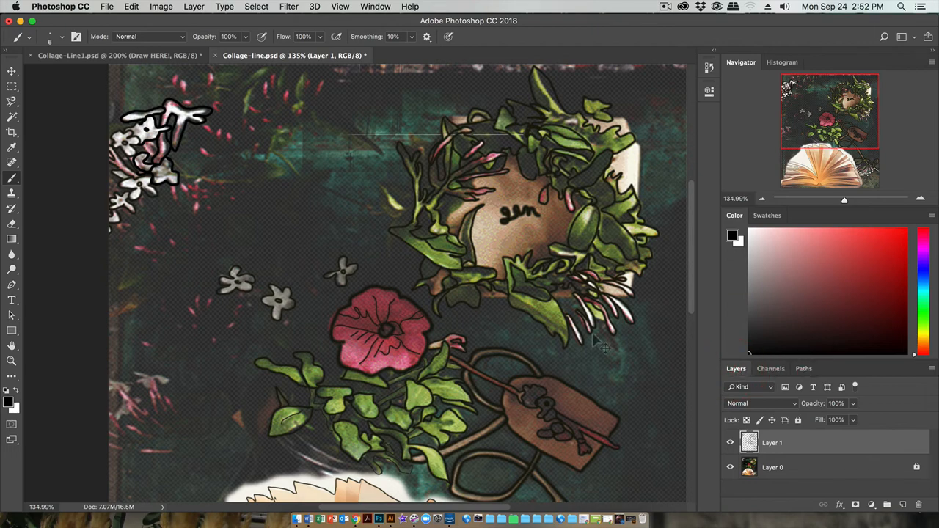
{"action": "key", "text": "super+0"}
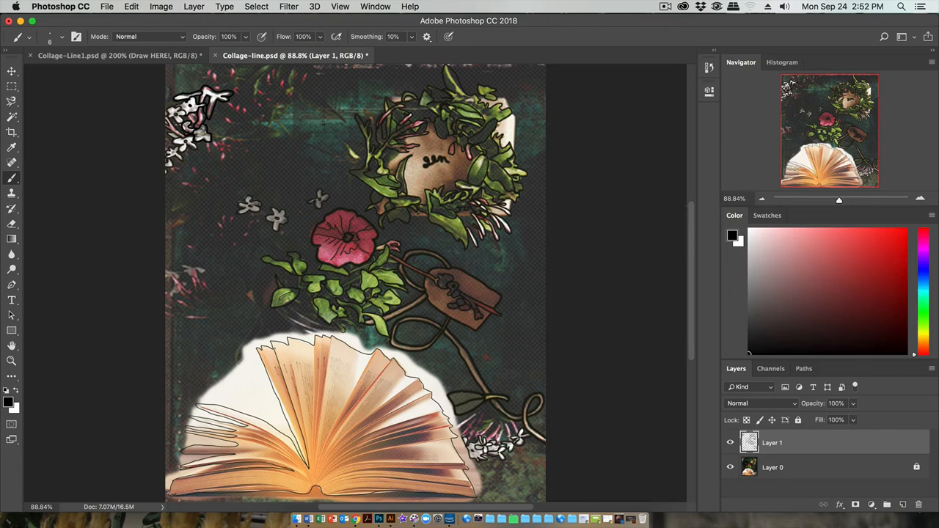
{"action": "left_click", "coordinate": [665, 7]}
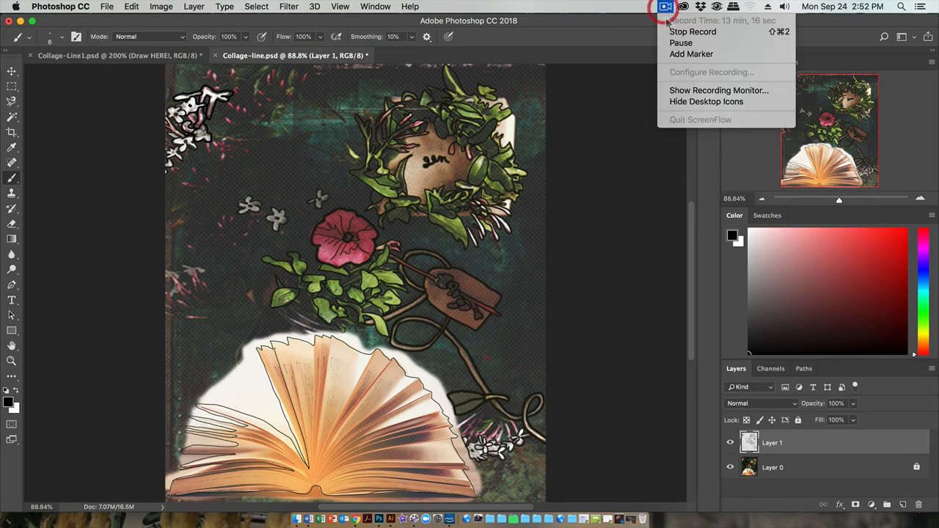
{"action": "left_click", "coordinate": [675, 43]}
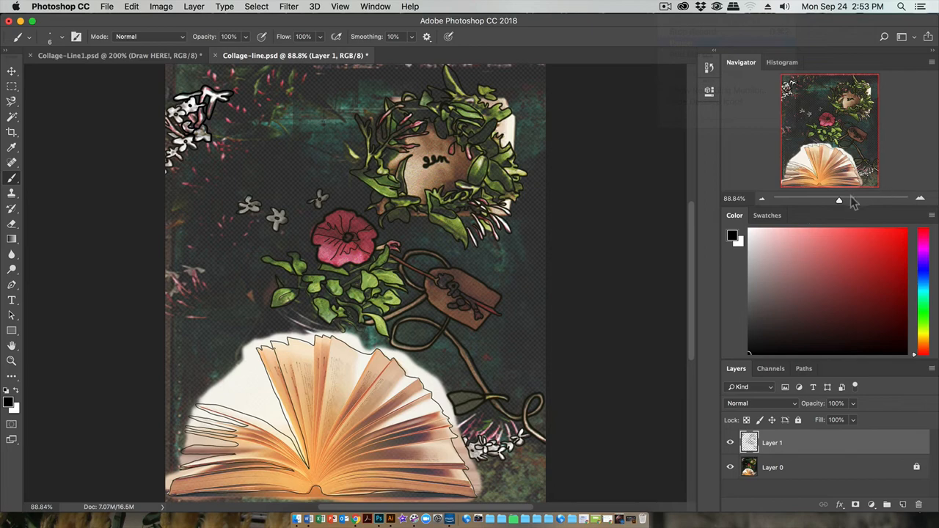
Step: With the brush at 3 px, draw three straight page-edge lines from the book's upright middle pages down to the spine
{"action": "left_click_drag", "start_coordinate": [839, 200], "coordinate": [844, 200]}
{"action": "left_click_drag", "start_coordinate": [832, 160], "coordinate": [829, 189]}
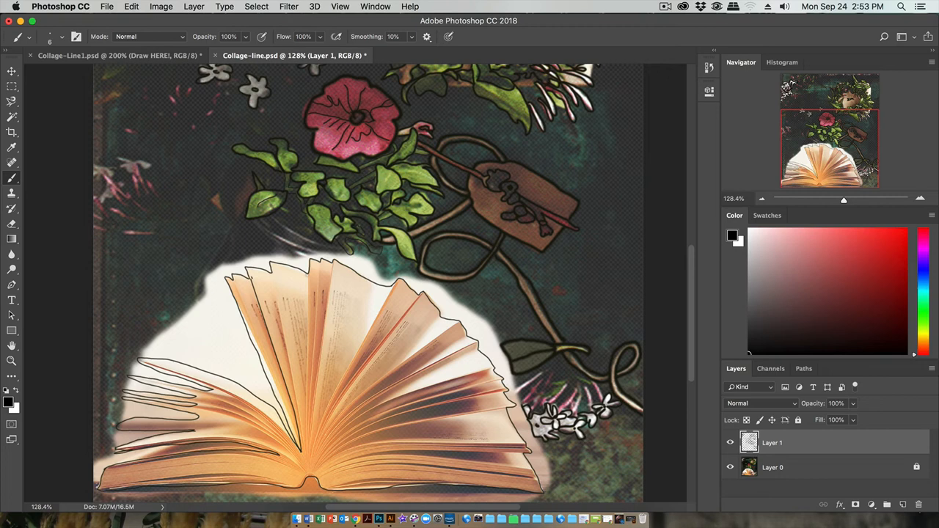
{"action": "right_click", "coordinate": [314, 273]}
{"action": "left_click_drag", "start_coordinate": [373, 303], "coordinate": [370, 303]}
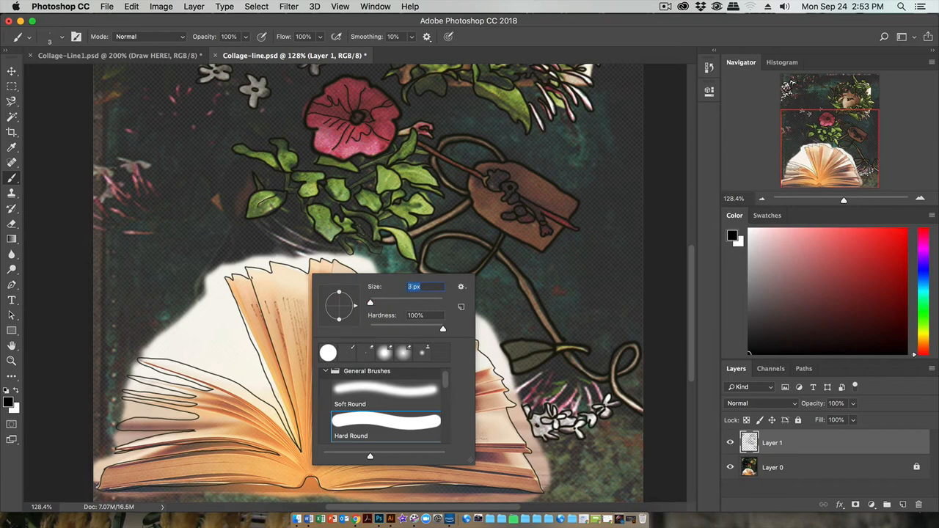
{"action": "left_click", "coordinate": [304, 272]}
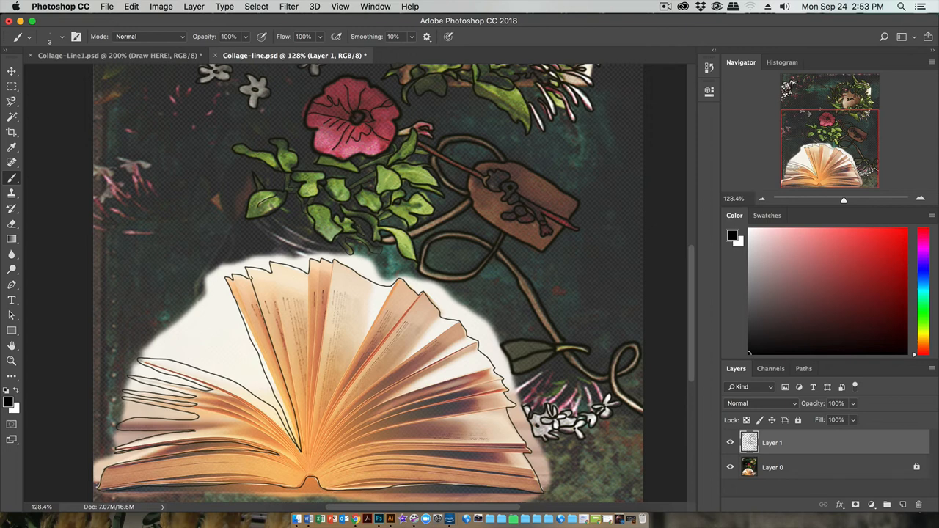
{"action": "left_click", "coordinate": [303, 446]}
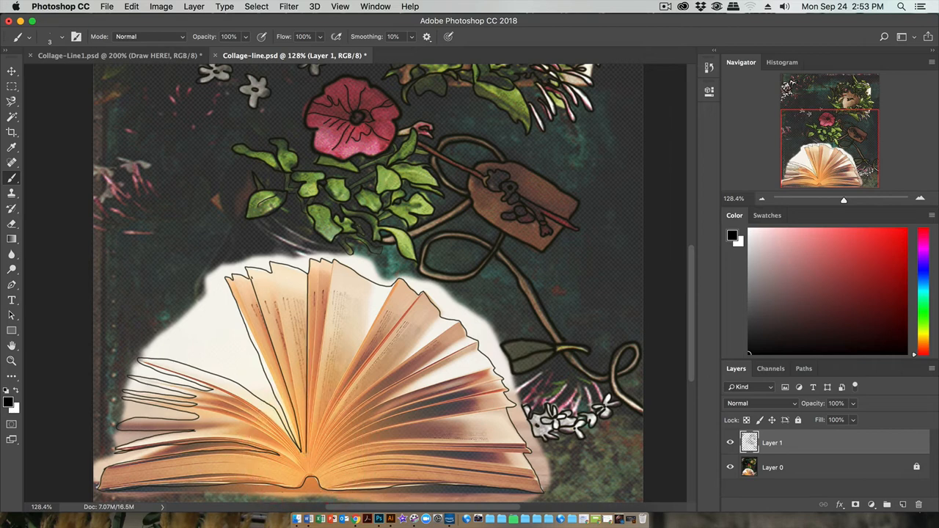
{"action": "left_click", "coordinate": [319, 263]}
{"action": "left_click", "coordinate": [304, 446], "text": "shift"}
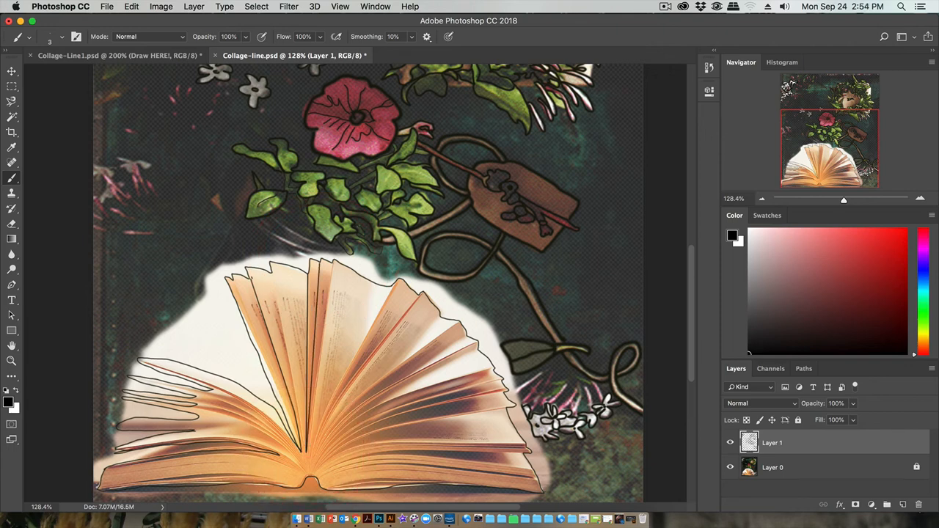
{"action": "left_click", "coordinate": [333, 266]}
{"action": "left_click", "coordinate": [307, 451], "text": "shift"}
Step: Trace the page edge from the first pointed page tip right of the book's middle down to the spine
{"action": "left_click", "coordinate": [398, 280]}
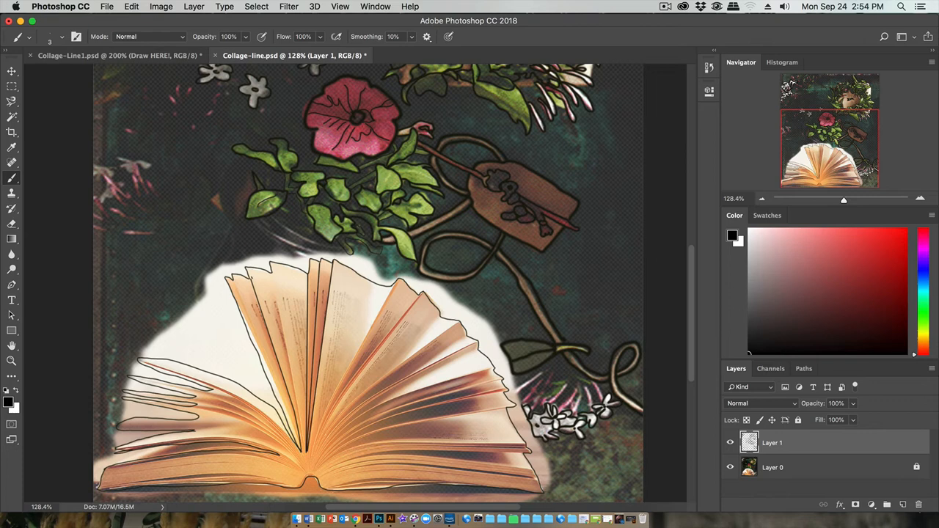
{"action": "left_click", "coordinate": [371, 328]}
{"action": "left_click", "coordinate": [356, 357]}
{"action": "left_click", "coordinate": [347, 368]}
{"action": "left_click", "coordinate": [334, 394]}
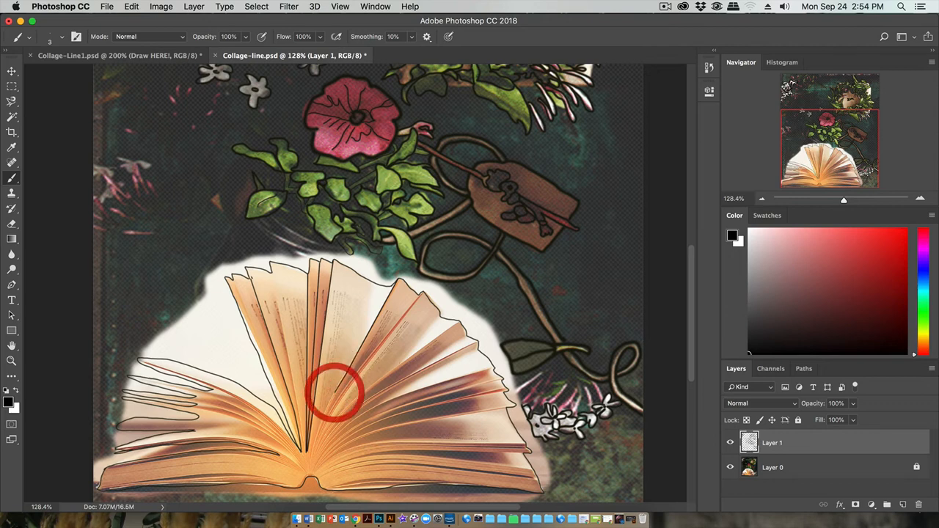
{"action": "left_click", "coordinate": [325, 408]}
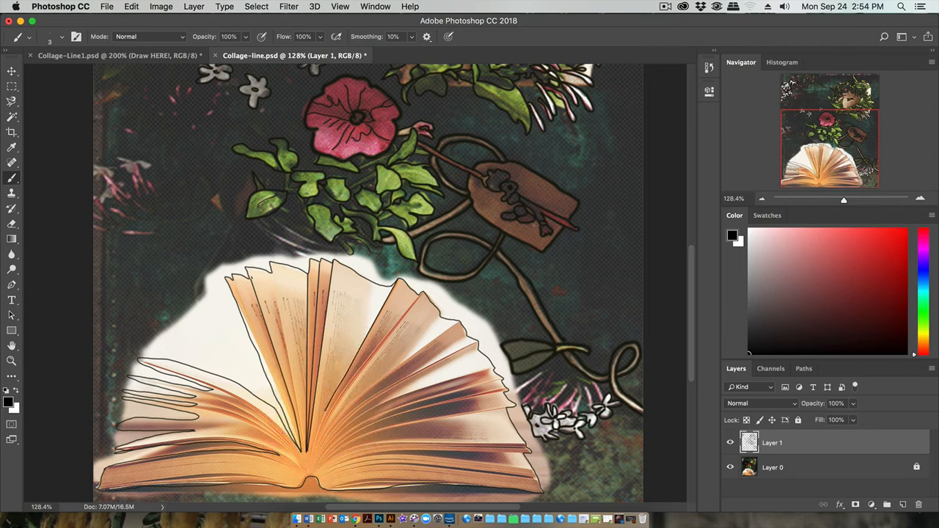
{"action": "left_click", "coordinate": [318, 432]}
{"action": "left_click", "coordinate": [313, 451], "text": "shift"}
{"action": "left_click", "coordinate": [311, 456], "text": "shift"}
Step: Trace the edge of the next page to the right from its tip down to the book's spine
{"action": "left_click", "coordinate": [419, 296]}
{"action": "left_click", "coordinate": [398, 325], "text": "shift"}
{"action": "left_click", "coordinate": [374, 354], "text": "shift"}
{"action": "left_click", "coordinate": [359, 370], "text": "shift"}
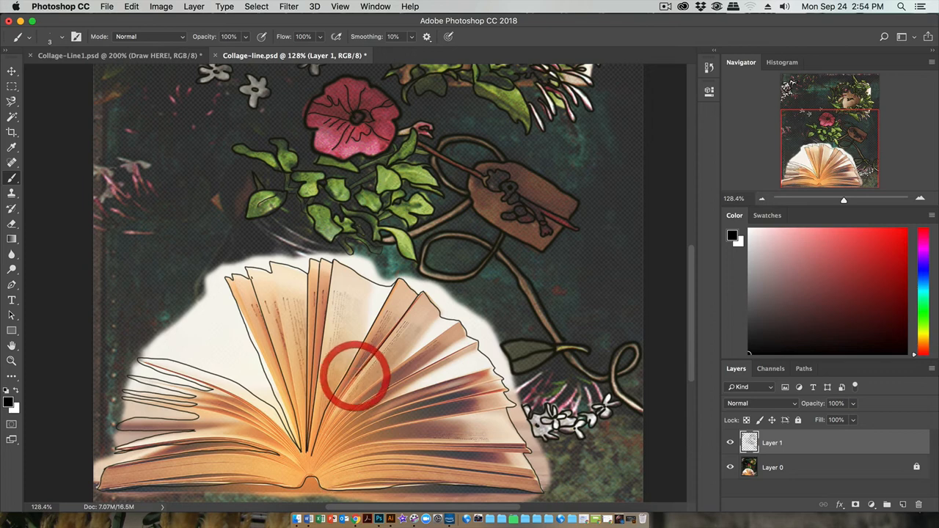
{"action": "left_click", "coordinate": [341, 395], "text": "shift"}
{"action": "left_click", "coordinate": [327, 421], "text": "shift"}
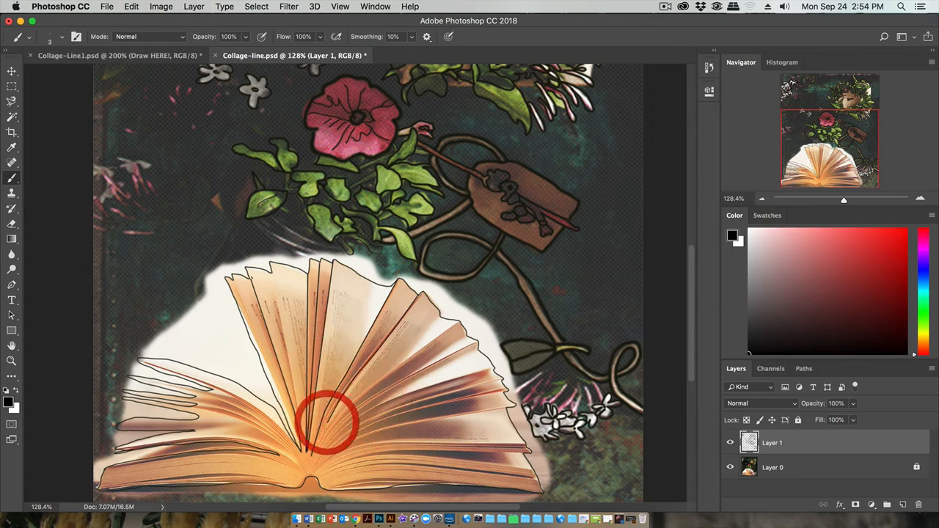
{"action": "left_click", "coordinate": [316, 447], "text": "shift"}
{"action": "left_click", "coordinate": [311, 454], "text": "shift"}
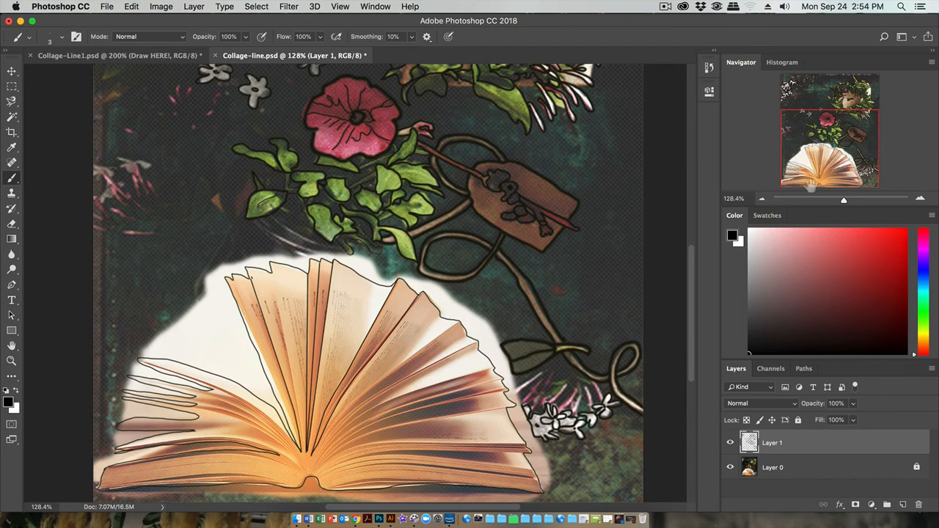
Step: Hide Layer 0 and inspect the line drawing at 300% for open outlines, from the book pages past the large flower to the wreath
{"action": "left_click", "coordinate": [731, 468]}
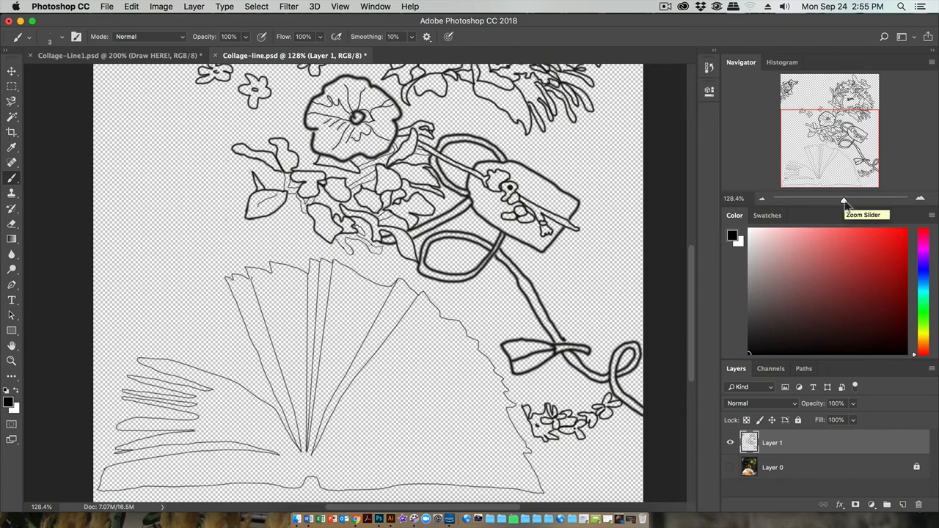
{"action": "left_click", "coordinate": [730, 467]}
{"action": "left_click", "coordinate": [730, 468]}
{"action": "left_click", "coordinate": [920, 198]}
{"action": "left_click", "coordinate": [920, 198]}
{"action": "left_click", "coordinate": [920, 199]}
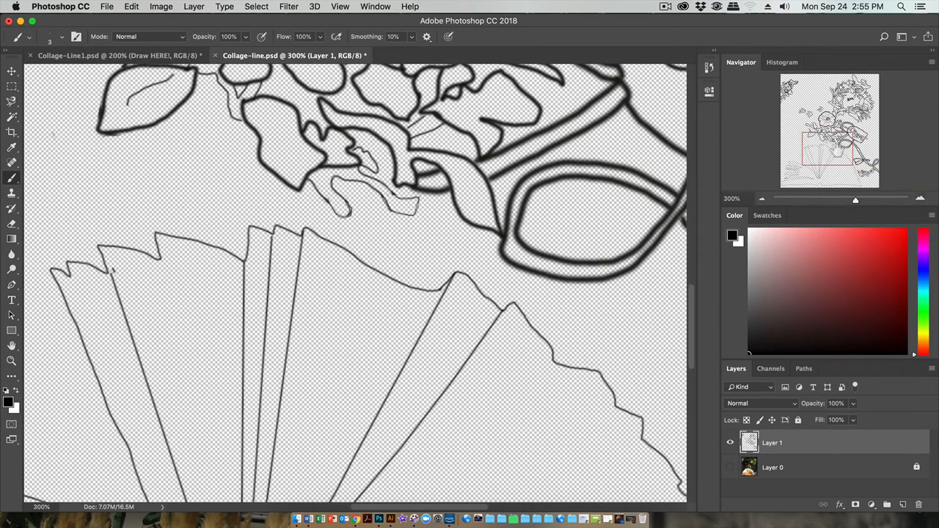
{"action": "left_click_drag", "start_coordinate": [833, 152], "coordinate": [833, 123]}
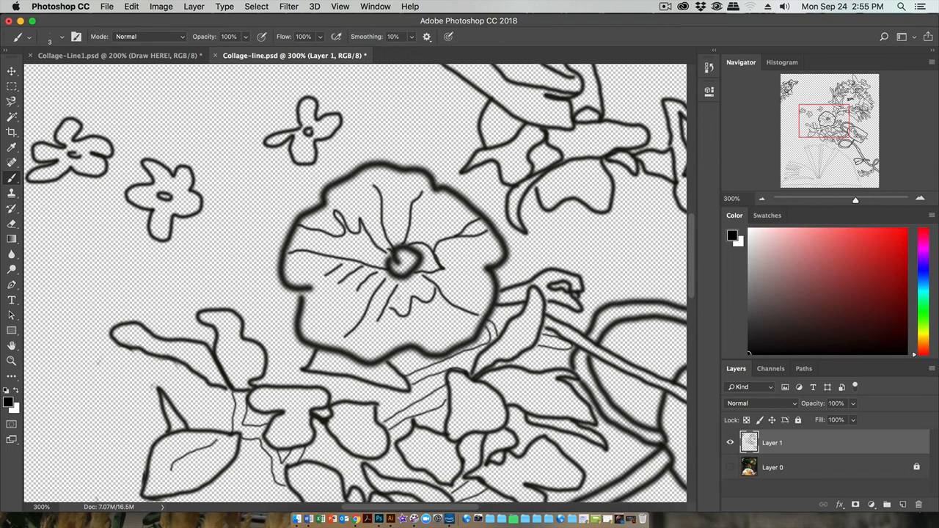
{"action": "left_click_drag", "start_coordinate": [394, 300], "coordinate": [485, 175]}
{"action": "left_click_drag", "start_coordinate": [349, 221], "coordinate": [293, 289]}
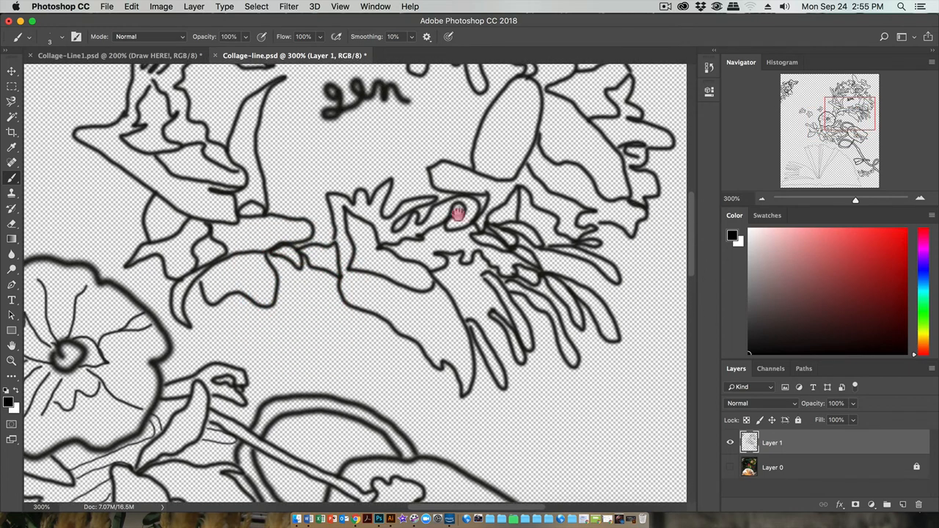
{"action": "left_click_drag", "start_coordinate": [458, 213], "coordinate": [346, 272]}
{"action": "left_click_drag", "start_coordinate": [430, 245], "coordinate": [361, 215]}
Step: Touch up the gaps in the small leaf outlines at the wreath's lower right with the 3 px brush
{"action": "left_click", "coordinate": [357, 244]}
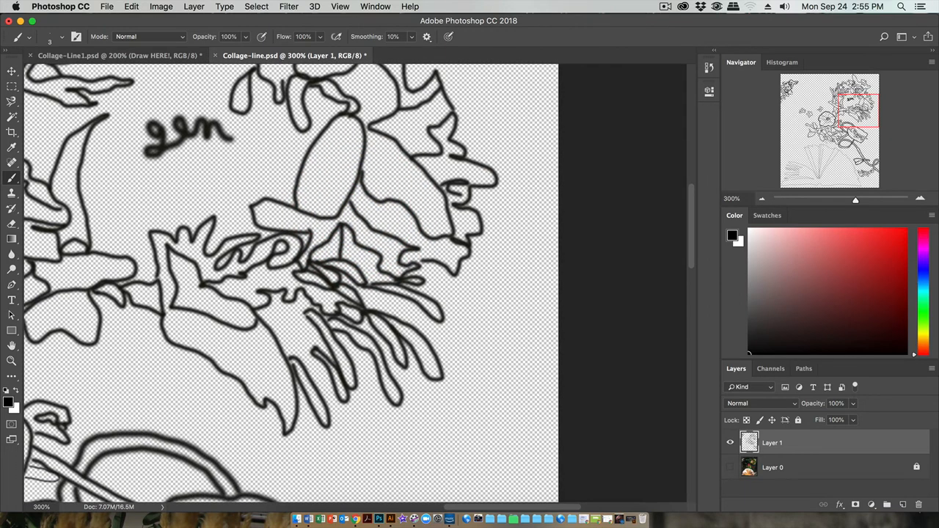
{"action": "left_click", "coordinate": [417, 262]}
{"action": "left_click", "coordinate": [329, 319]}
{"action": "left_click", "coordinate": [373, 282]}
{"action": "mouse_move", "coordinate": [374, 283]}
{"action": "left_mouse_down"}
{"action": "mouse_move", "coordinate": [365, 283]}
{"action": "mouse_move", "coordinate": [380, 283]}
{"action": "left_mouse_up"}
{"action": "left_click", "coordinate": [373, 284]}
Step: Close gaps in the leaf outlines along the wreath's upper part, keeping the brush at 3 px
{"action": "scroll", "coordinate": [371, 297], "scroll_direction": "up", "scroll_amount": 5}
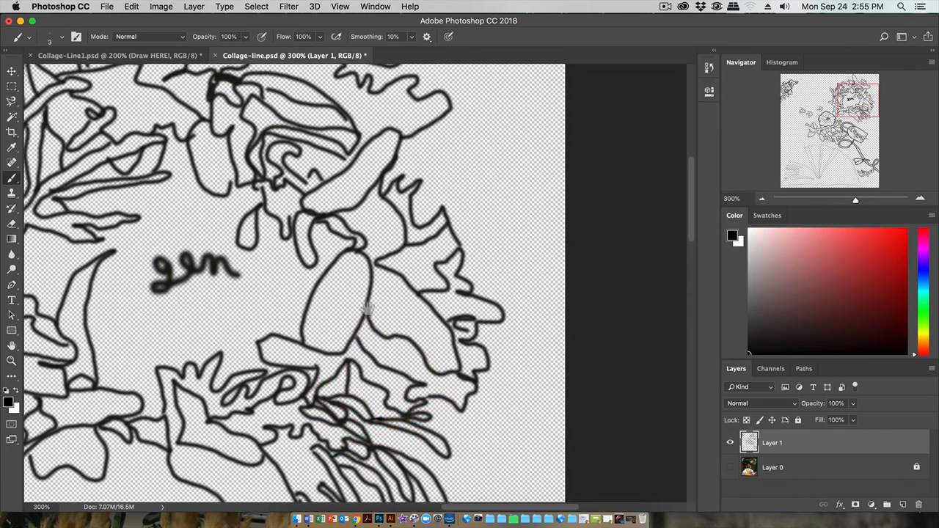
{"action": "mouse_move", "coordinate": [343, 271]}
{"action": "left_mouse_down"}
{"action": "mouse_move", "coordinate": [415, 369]}
{"action": "mouse_move", "coordinate": [379, 357]}
{"action": "mouse_move", "coordinate": [397, 319]}
{"action": "left_mouse_up"}
{"action": "left_click_drag", "start_coordinate": [348, 227], "coordinate": [346, 229]}
{"action": "mouse_move", "coordinate": [443, 261]}
{"action": "left_mouse_down"}
{"action": "mouse_move", "coordinate": [438, 328]}
{"action": "mouse_move", "coordinate": [448, 306]}
{"action": "mouse_move", "coordinate": [386, 210]}
{"action": "mouse_move", "coordinate": [477, 216]}
{"action": "left_mouse_up"}
{"action": "left_click_drag", "start_coordinate": [278, 162], "coordinate": [279, 157]}
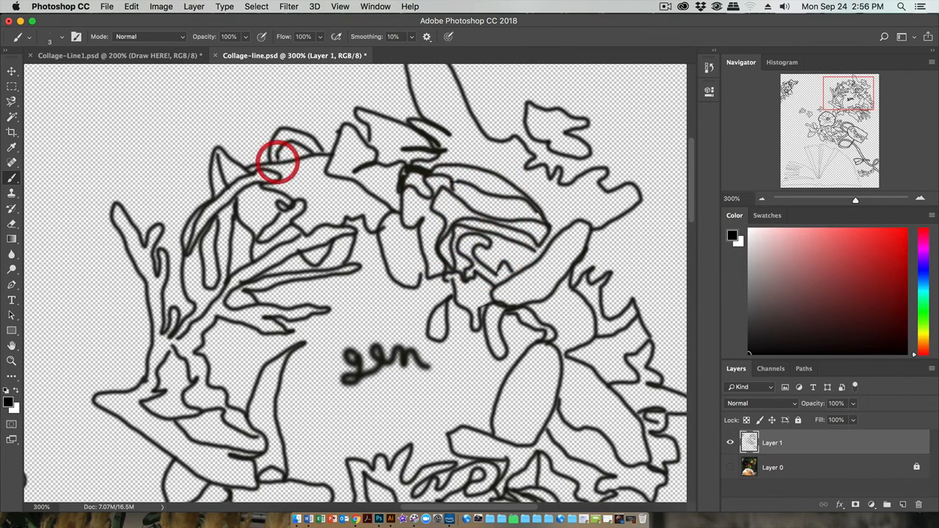
{"action": "right_click", "coordinate": [285, 176]}
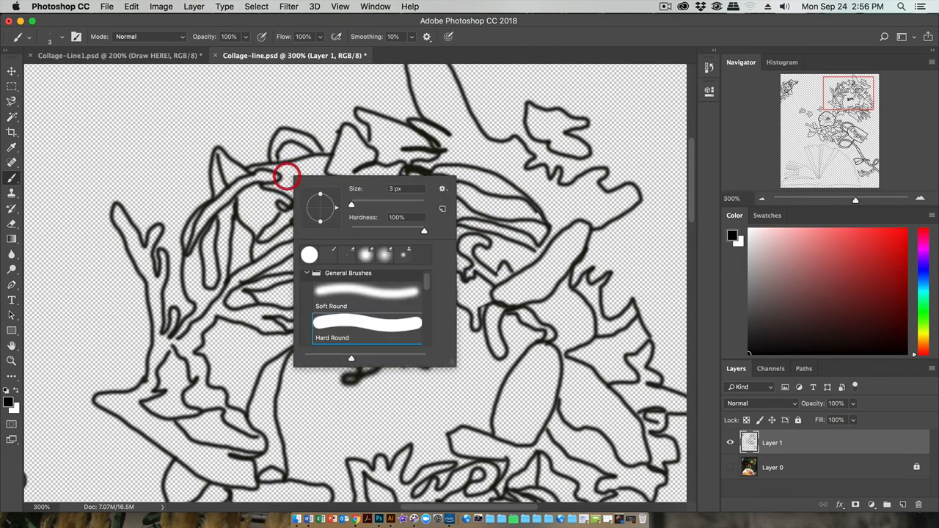
{"action": "left_click", "coordinate": [353, 206]}
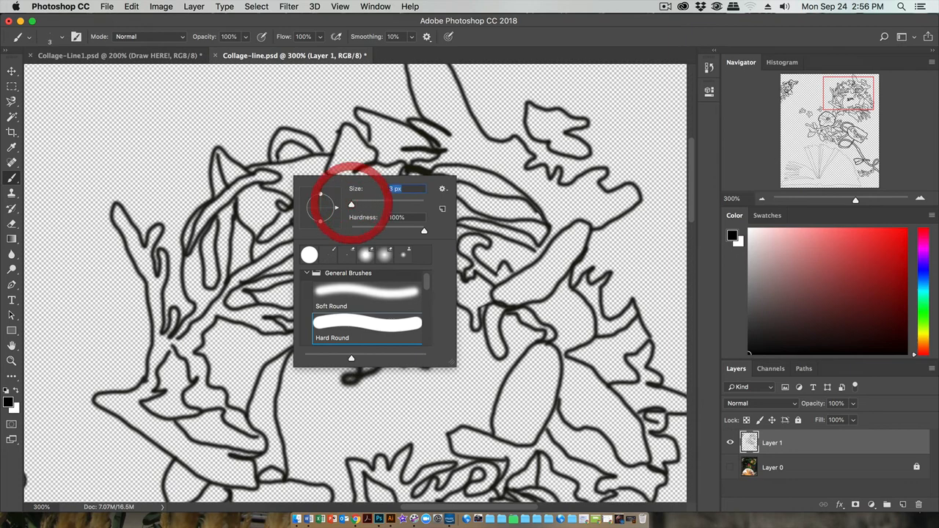
{"action": "left_click", "coordinate": [276, 156]}
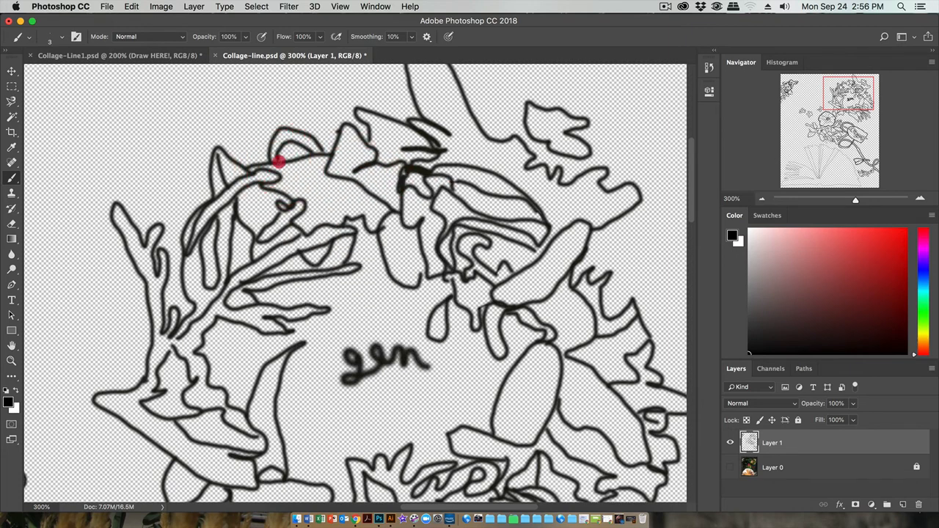
Step: Inspect the line drawing at 300% for open outlines, from the wreath's left side past the small loose flowers to the upper-left corner blossoms
{"action": "left_click_drag", "start_coordinate": [335, 174], "coordinate": [450, 120]}
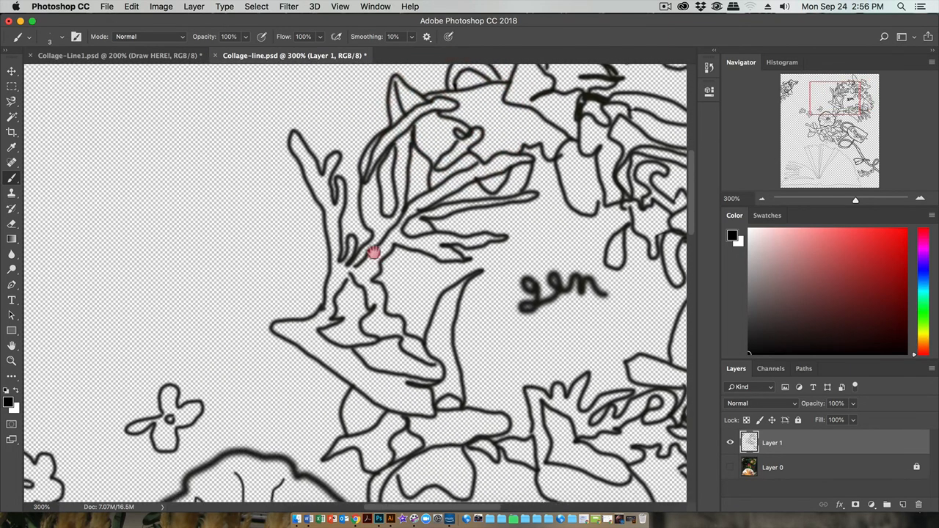
{"action": "mouse_move", "coordinate": [374, 254]}
{"action": "left_mouse_down"}
{"action": "mouse_move", "coordinate": [357, 193]}
{"action": "mouse_move", "coordinate": [364, 182]}
{"action": "mouse_move", "coordinate": [318, 180]}
{"action": "mouse_move", "coordinate": [323, 173]}
{"action": "left_mouse_up"}
{"action": "left_click_drag", "start_coordinate": [218, 258], "coordinate": [518, 183]}
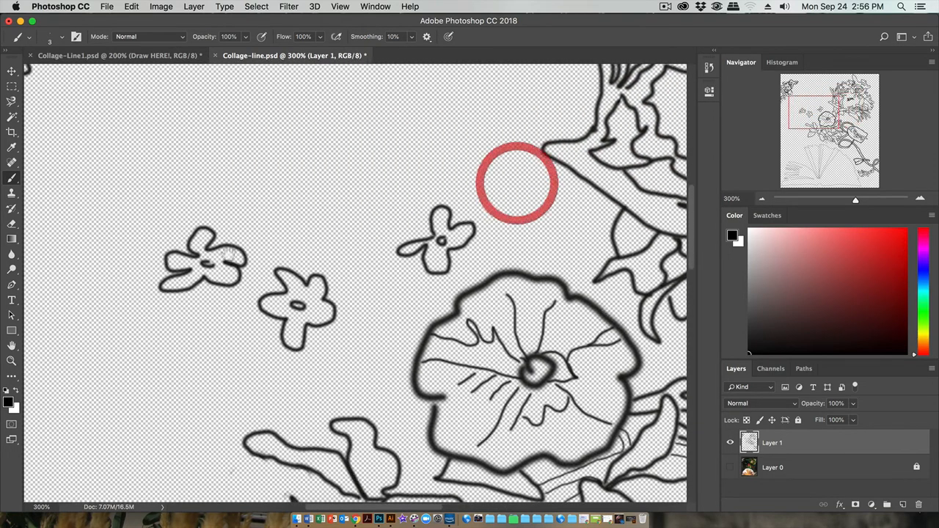
{"action": "left_click_drag", "start_coordinate": [187, 259], "coordinate": [475, 188]}
{"action": "left_click_drag", "start_coordinate": [310, 229], "coordinate": [174, 409]}
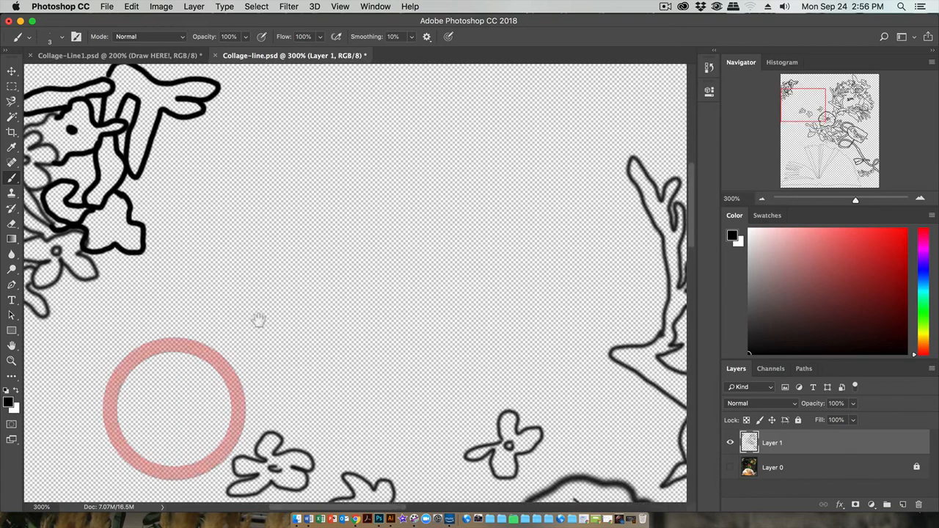
{"action": "left_click_drag", "start_coordinate": [258, 320], "coordinate": [366, 375]}
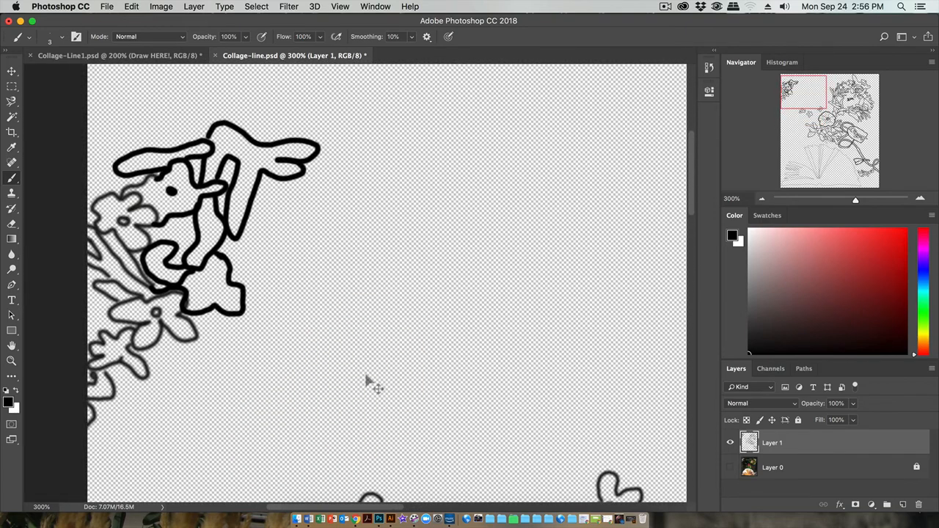
Step: Save the checked line drawing under its existing file name, Collage-line.psd
{"action": "key", "text": "super+0"}
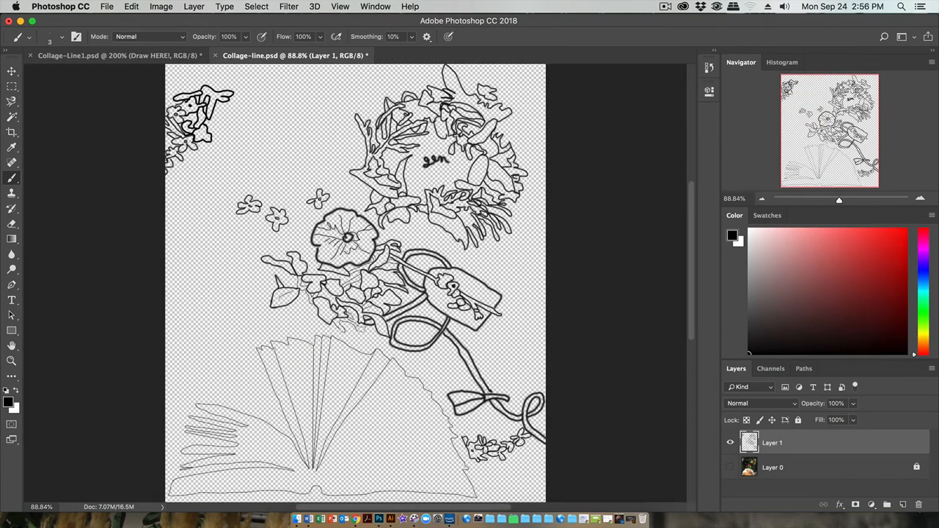
{"action": "left_click", "coordinate": [104, 9]}
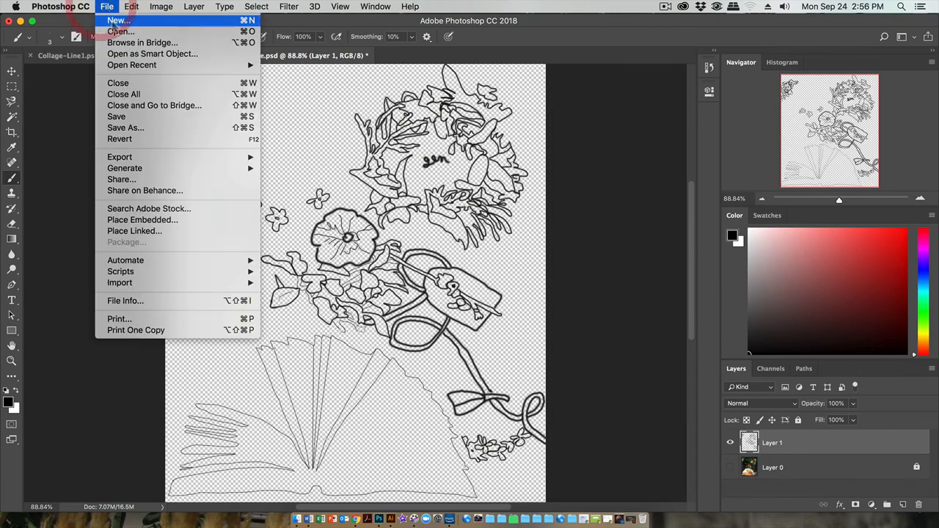
{"action": "left_click", "coordinate": [130, 119]}
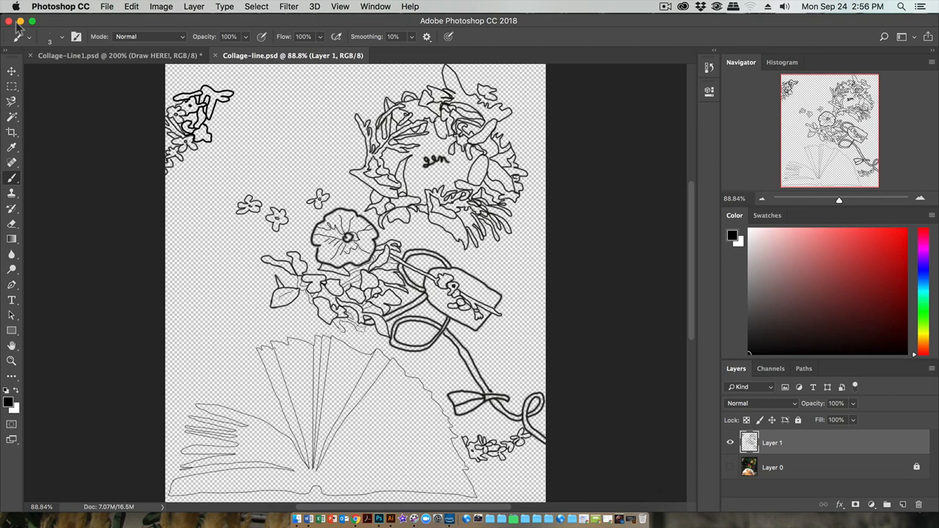
{"action": "left_click", "coordinate": [665, 9]}
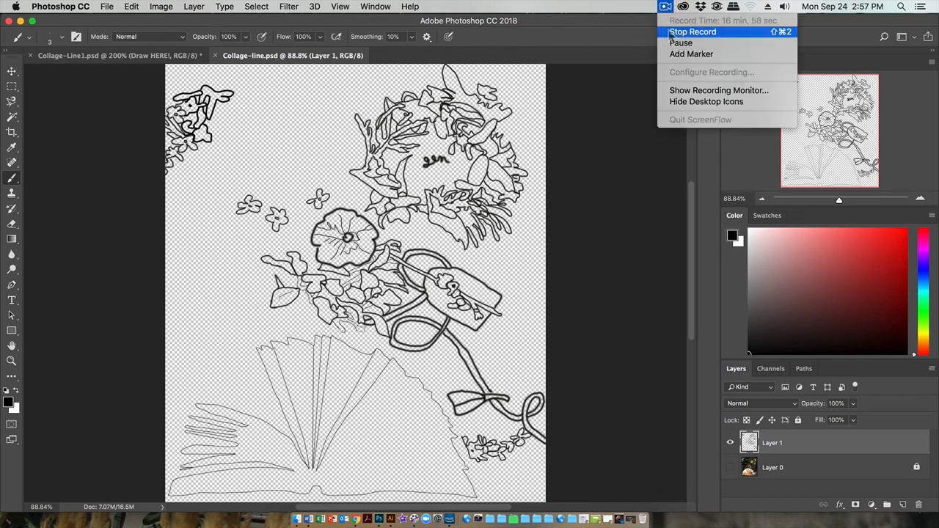